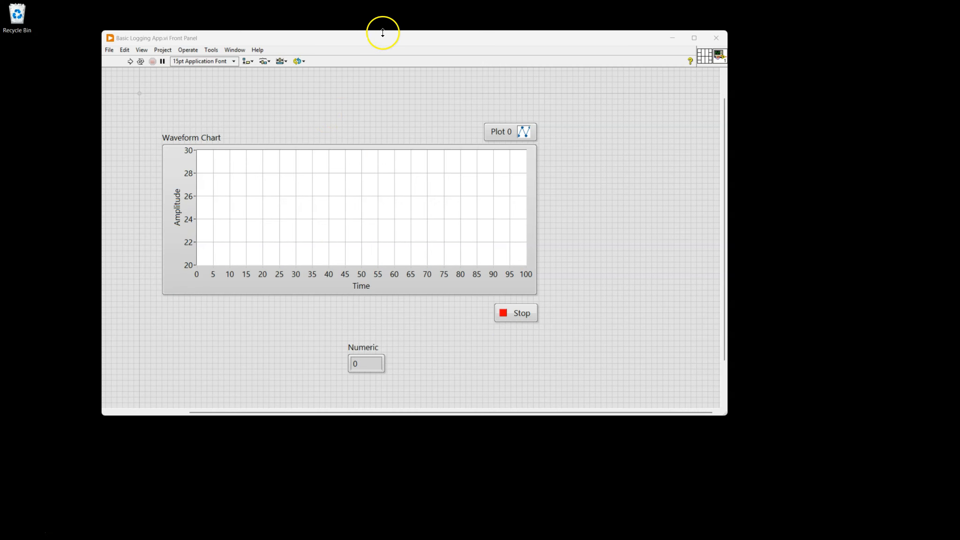
- Move the Numeric indicator above the waveform chart, beside the Plot 0 legend
mouse_move(392, 38)
mouse_down()
mouse_move(470, 96)
mouse_move(392, 53)
mouse_up()
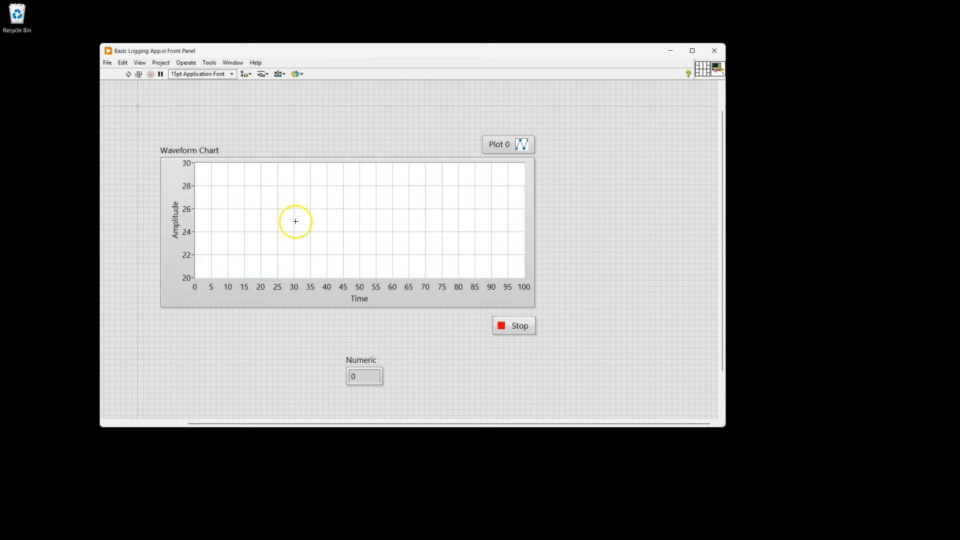
drag(366, 380, 445, 148)
click(476, 106)
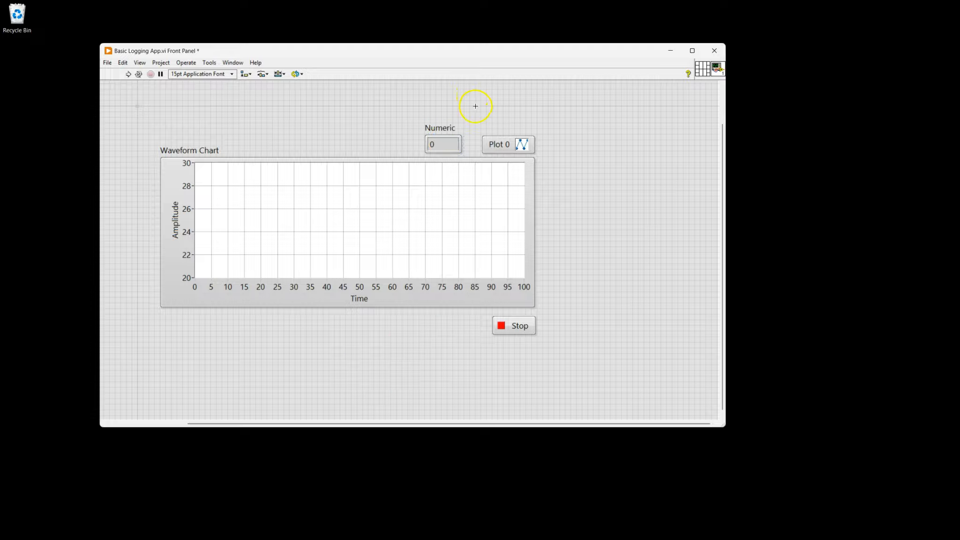
- Rename the numeric indicator's label to Temperature and shift the indicator slightly up and away from the plot legend
click(439, 128)
double_click(437, 129)
text(Temperature)
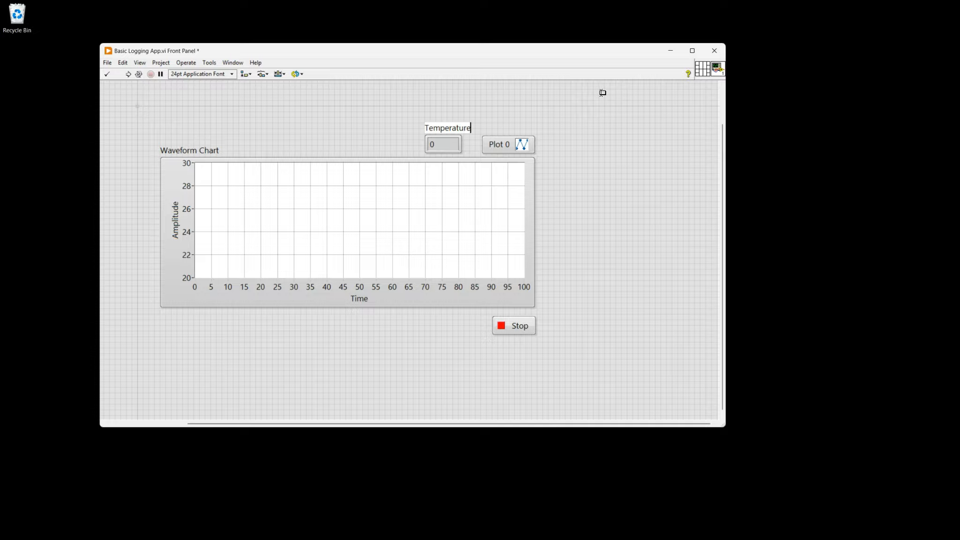
drag(441, 150, 430, 146)
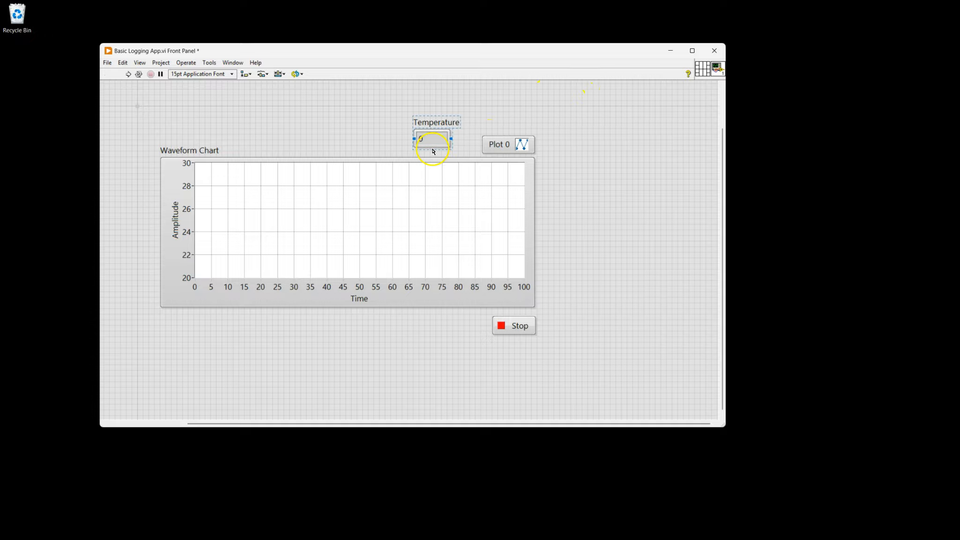
- Switch to the Edge browser, search Google for "degrees symbol" and copy the ° character from the results
mouse_move(260, 535)
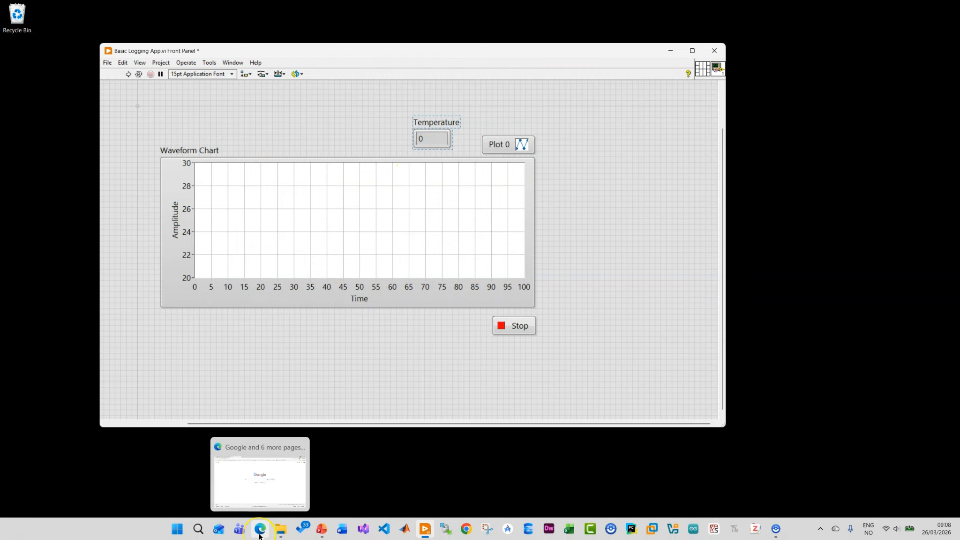
click(284, 135)
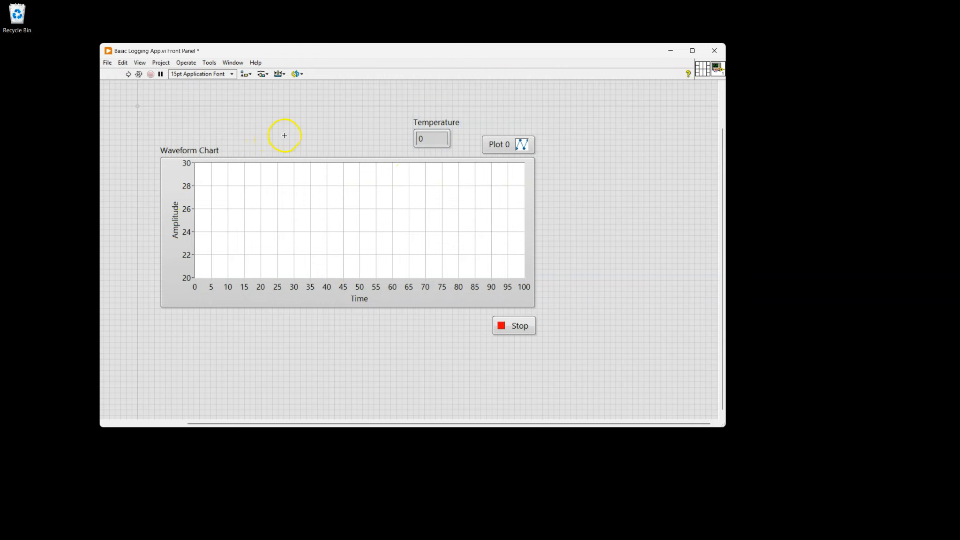
click(247, 247)
click(260, 530)
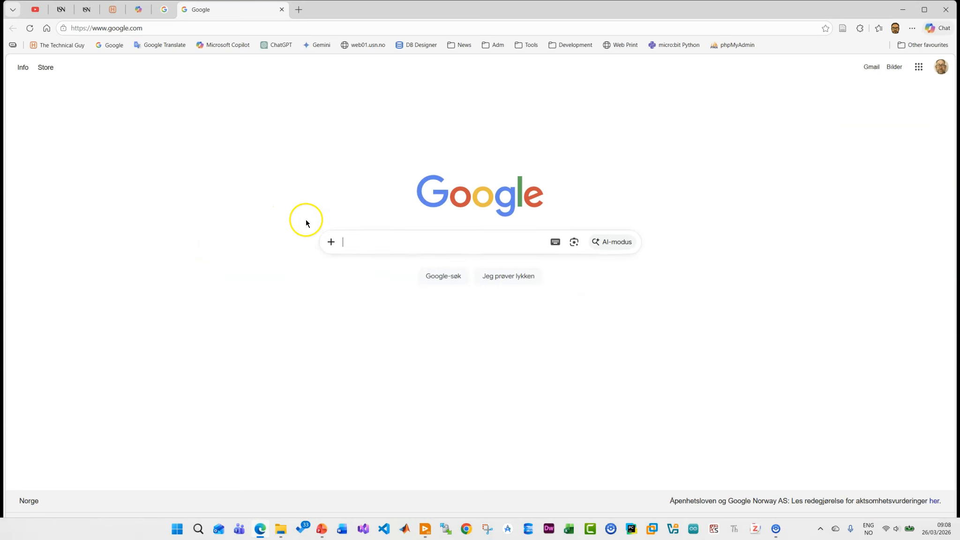
text(degr)
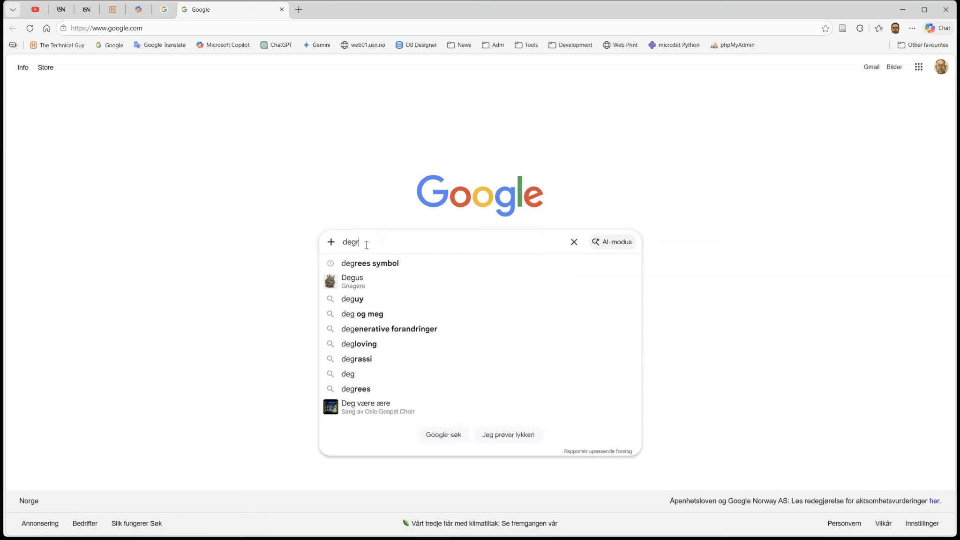
text(ees)
click(393, 267)
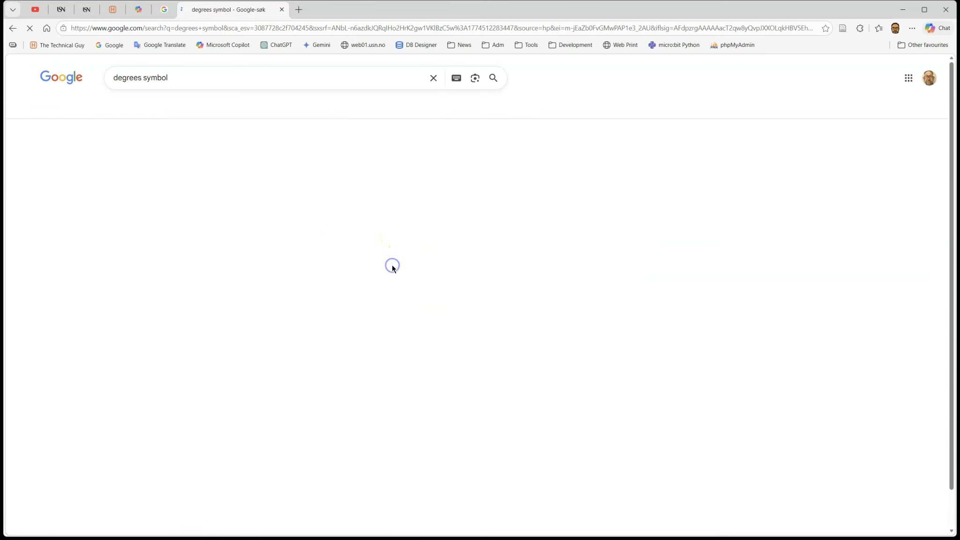
double_click(262, 156)
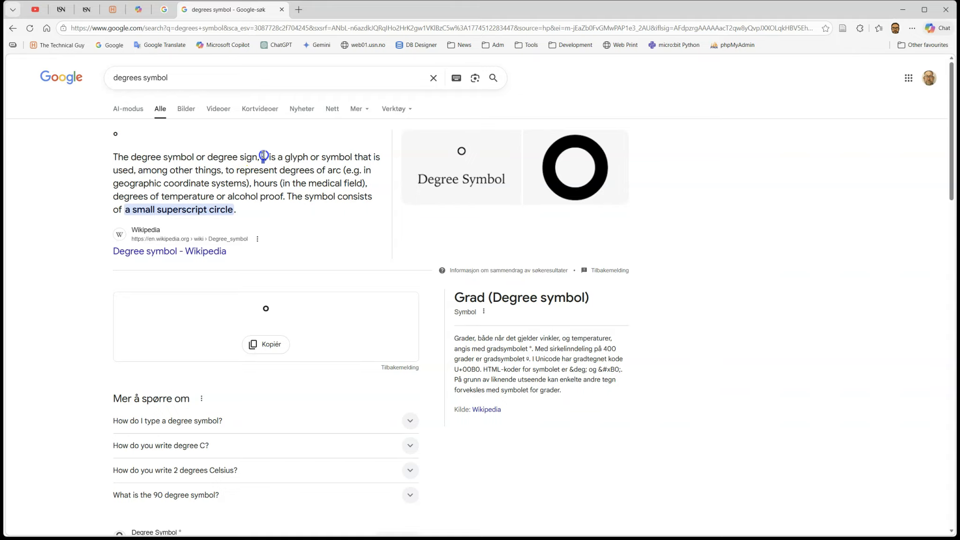
- Return to the LabVIEW front panel, extend the indicator's label to "Temperature [°C]" and move the indicator closer to the plot legend
click(905, 10)
click(445, 123)
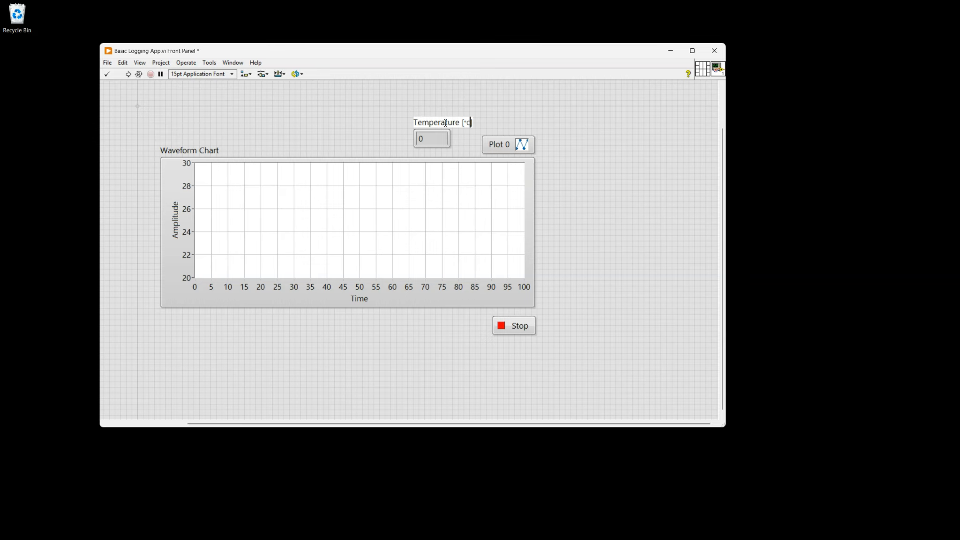
drag(435, 139, 451, 138)
- Align the temperature indicator with the Plot 0 legend along their bottom edges
drag(411, 114, 503, 149)
click(246, 73)
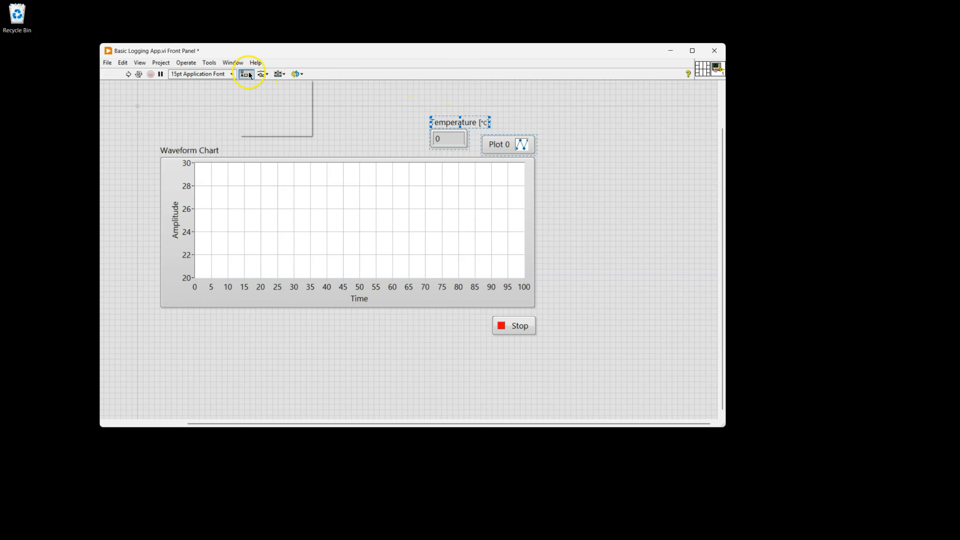
click(273, 98)
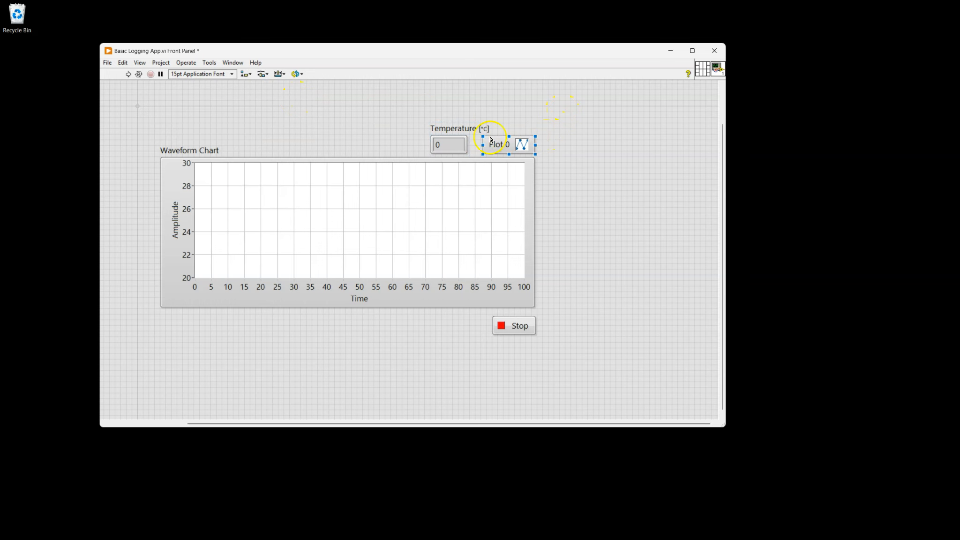
click(452, 148)
- Copy the indicator's label text and use it to rename the chart's Amplitude axis to "Temperature [°C]"
click(457, 129)
double_click(458, 129)
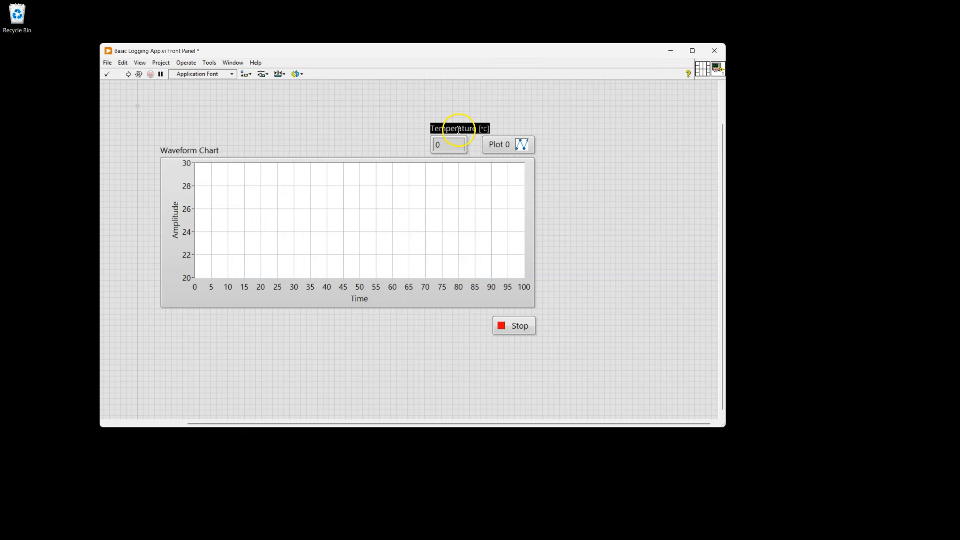
click(172, 229)
double_click(175, 228)
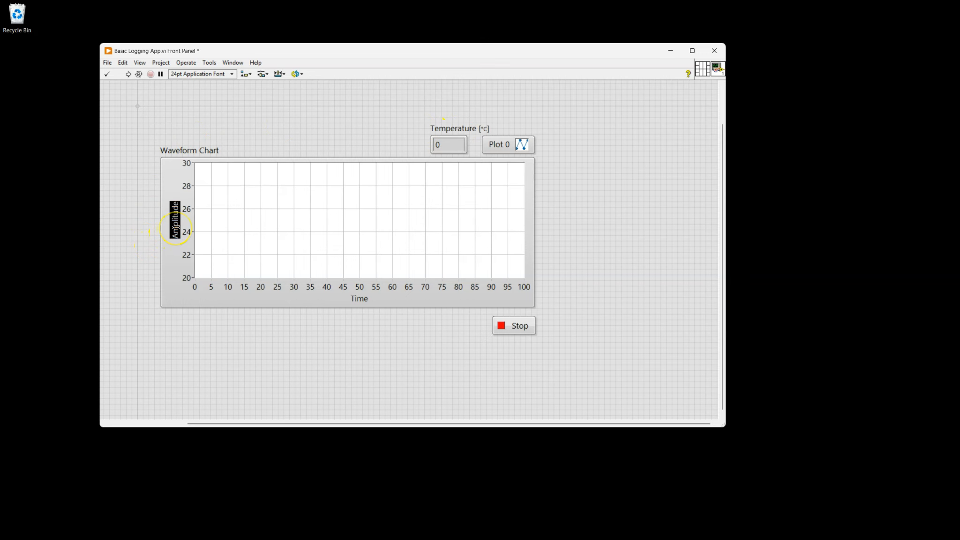
text(Temperature [°c])
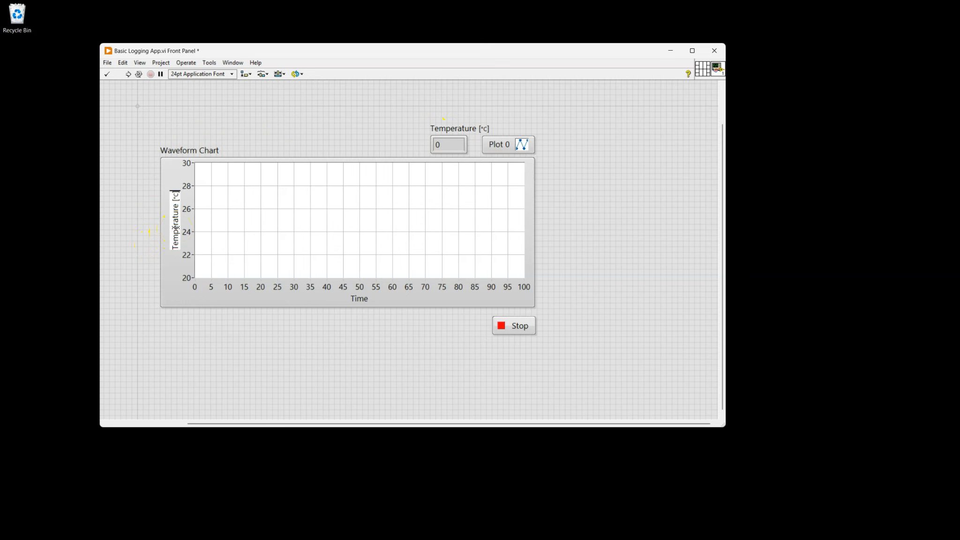
click(276, 142)
click(250, 191)
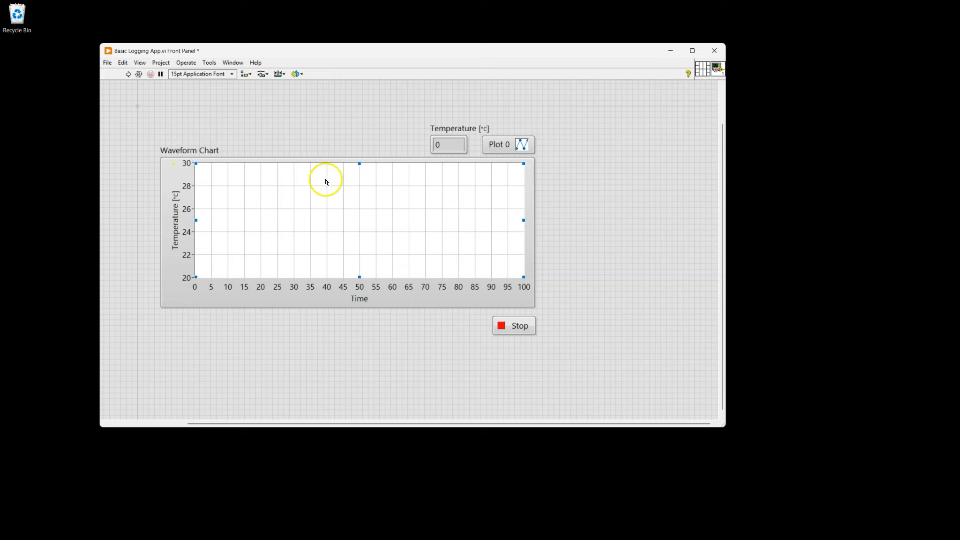
- Rename the chart's label from Waveform Chart to Temperature Chart
click(173, 151)
double_click(183, 151)
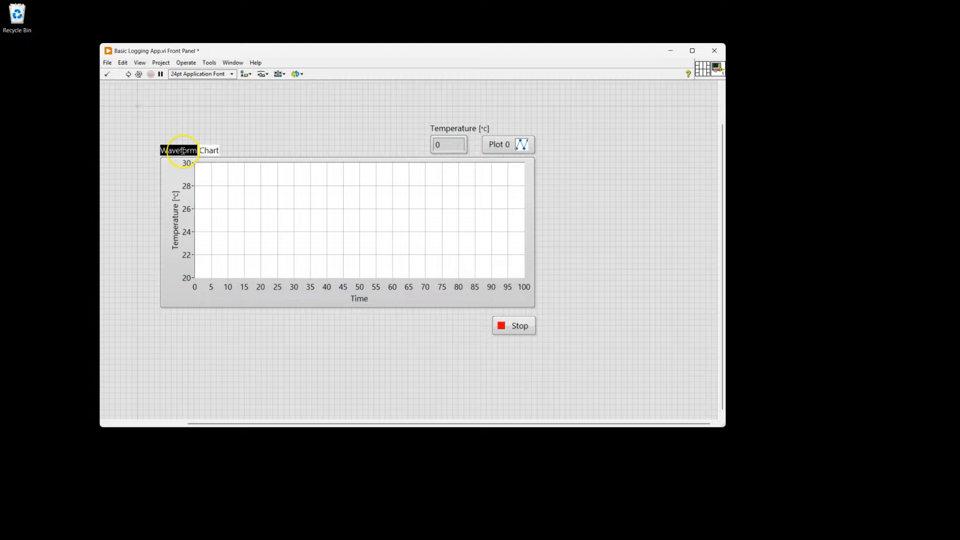
text(Temperature)
click(251, 141)
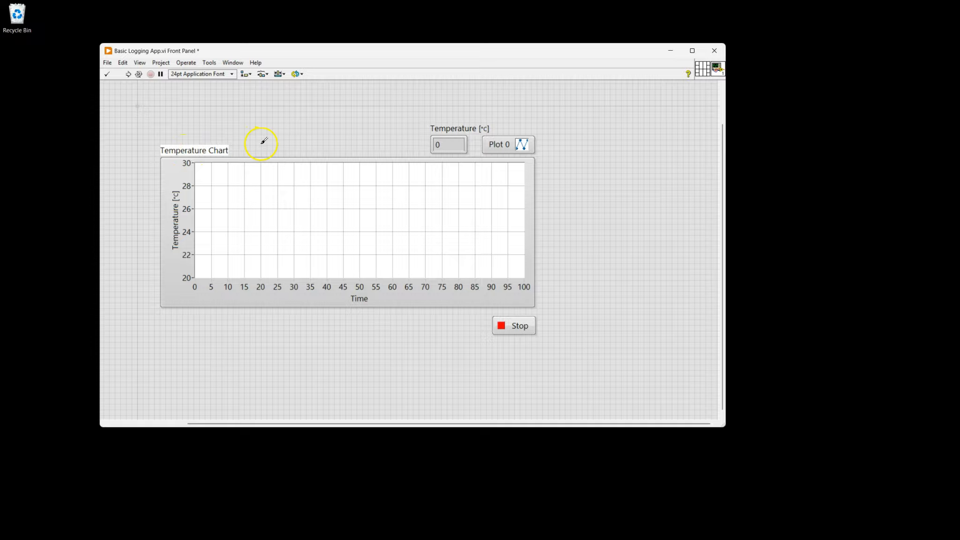
- Add the unit [s] to the chart's time axis label so it reads "Time [s]"
click(392, 373)
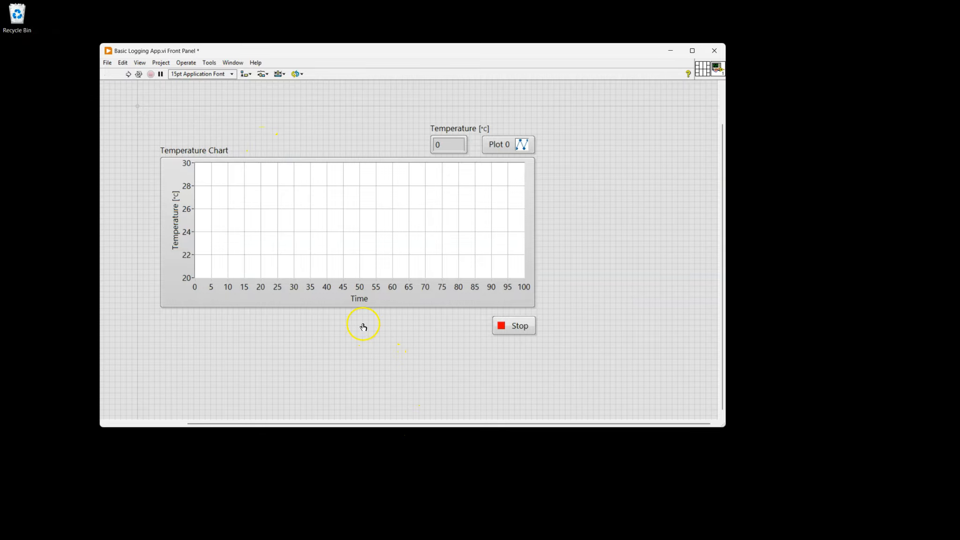
double_click(361, 305)
text([s])
click(597, 239)
- Run the VI briefly to test the chart and temperature indicator, and stop it
click(182, 155)
click(449, 146)
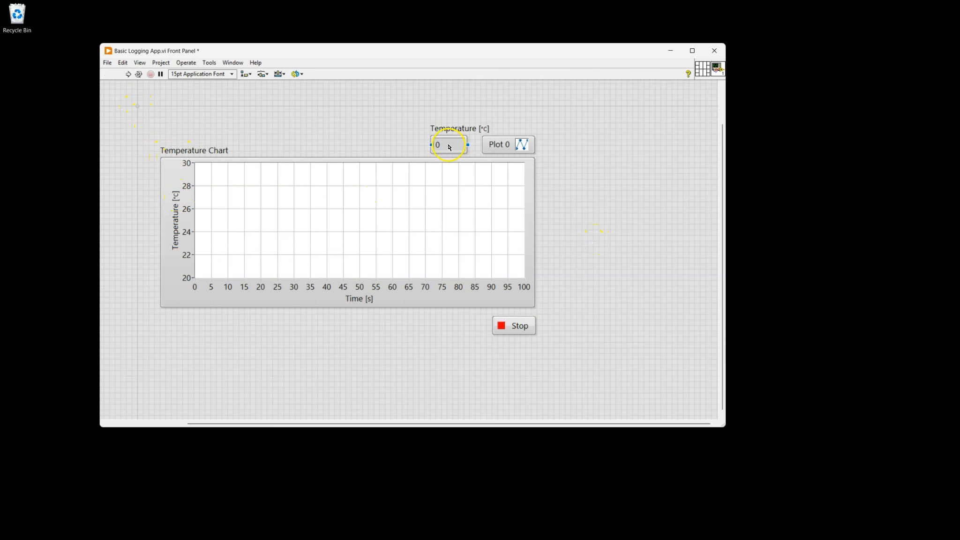
click(129, 75)
click(513, 325)
- Widen the temperature indicator and set its display format to 1 digit of precision with trailing zeros not hidden
mouse_move(429, 145)
mouse_down()
mouse_move(403, 144)
mouse_move(433, 144)
mouse_move(416, 144)
mouse_up()
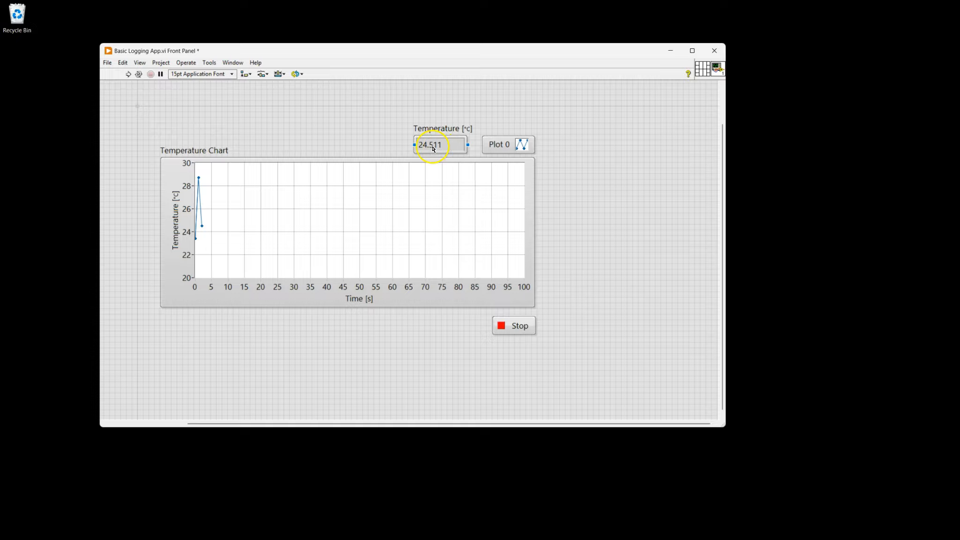
click(442, 148)
right_click(442, 147)
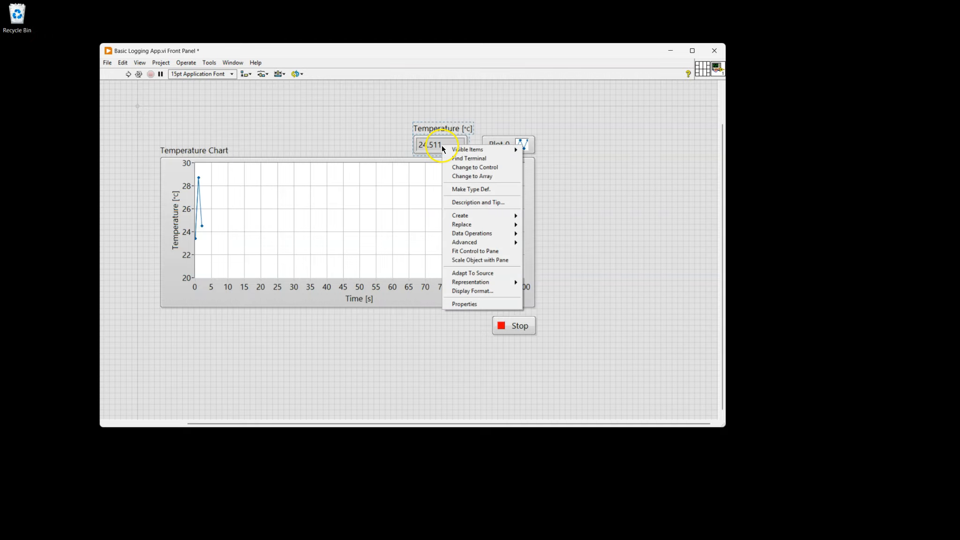
click(466, 305)
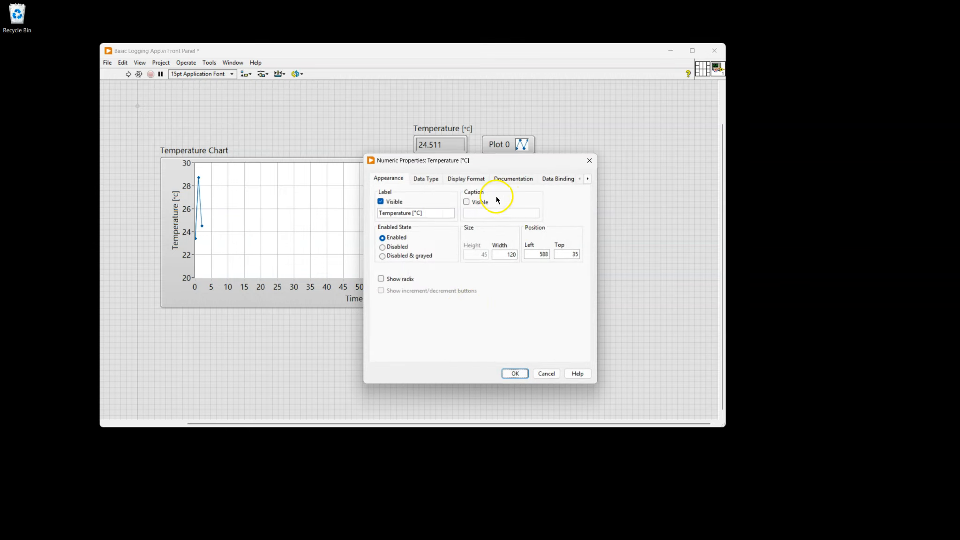
click(473, 180)
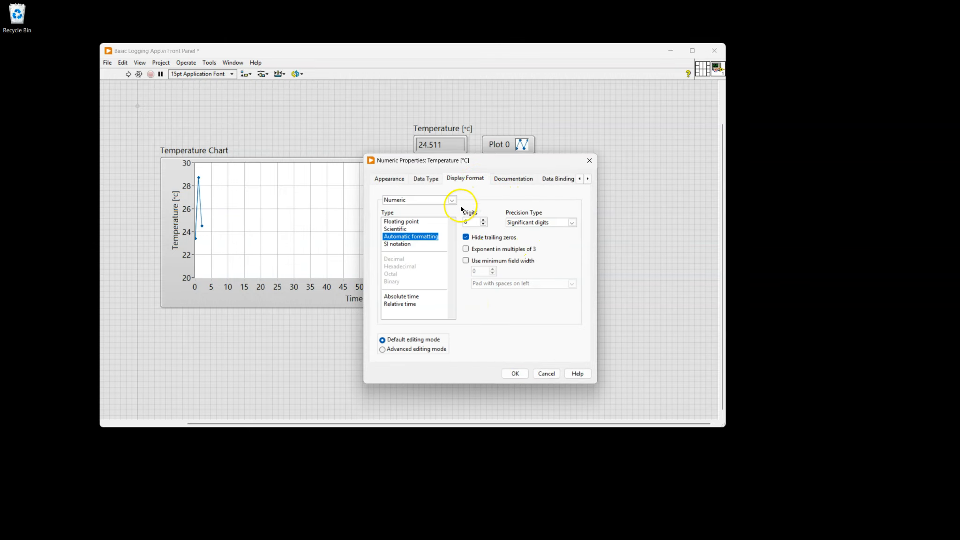
drag(486, 163, 503, 205)
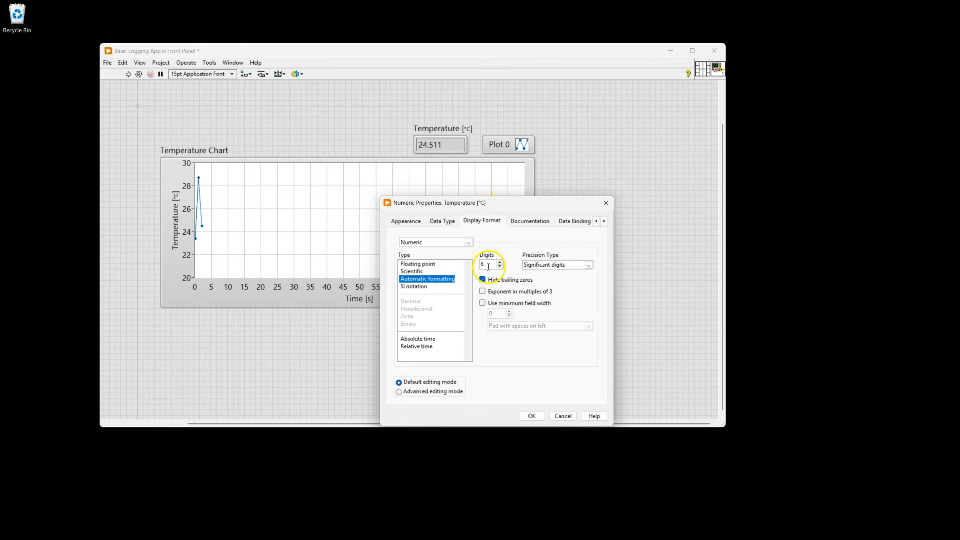
click(549, 265)
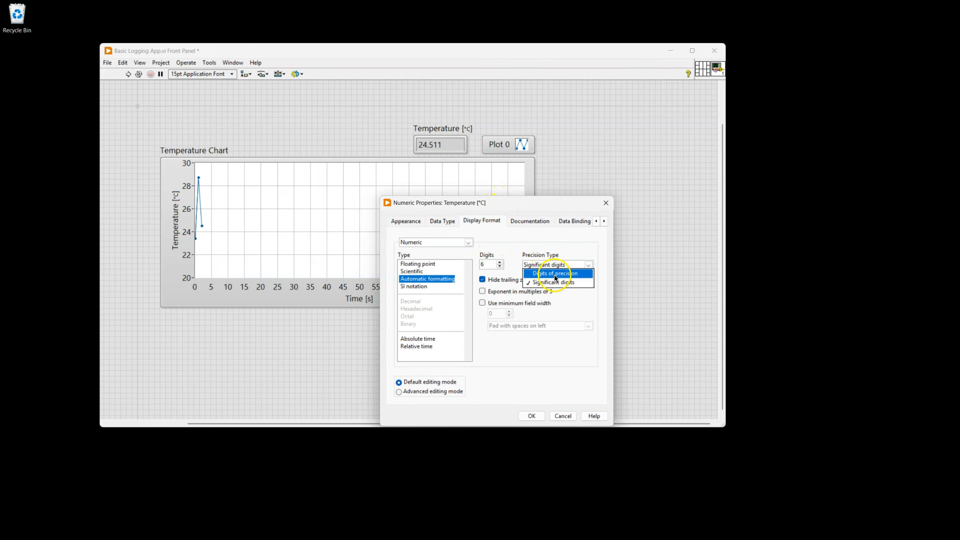
click(555, 274)
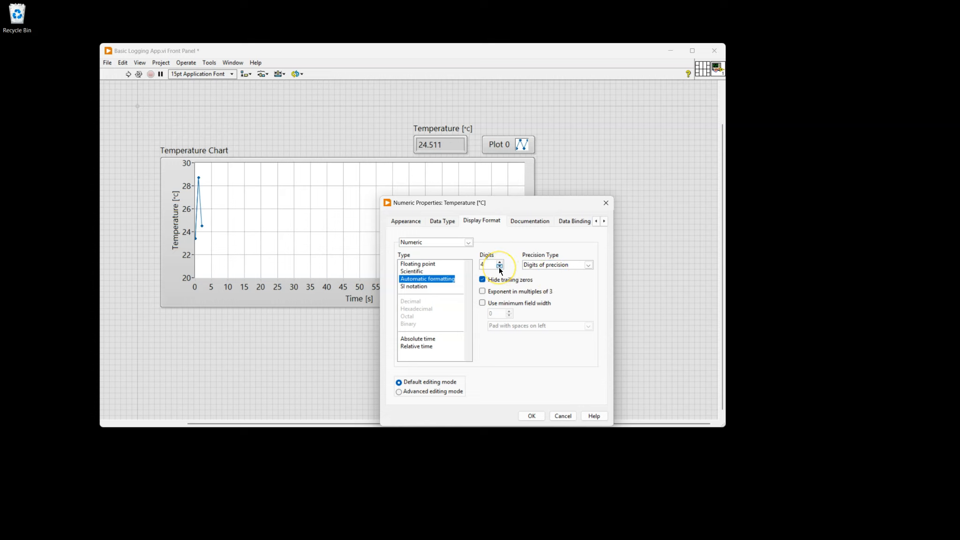
click(500, 266)
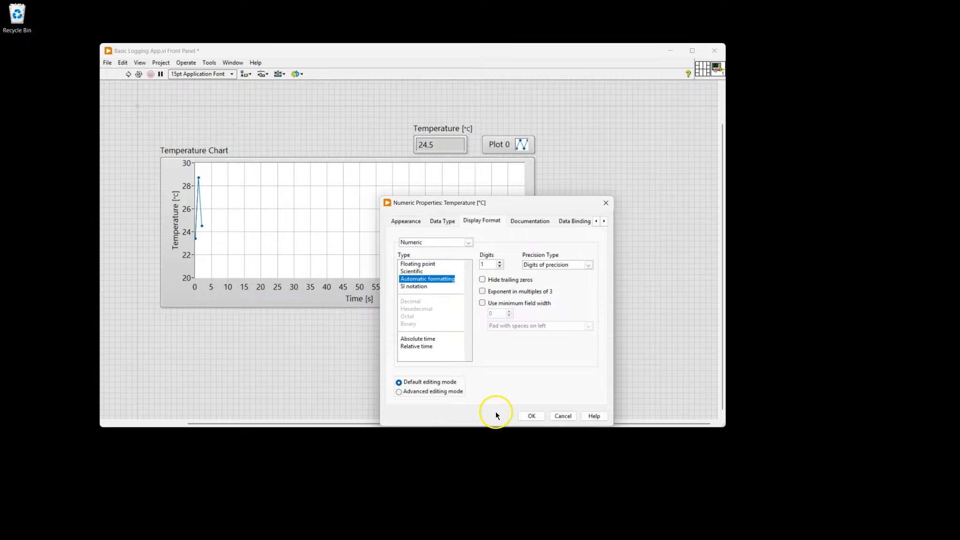
click(530, 415)
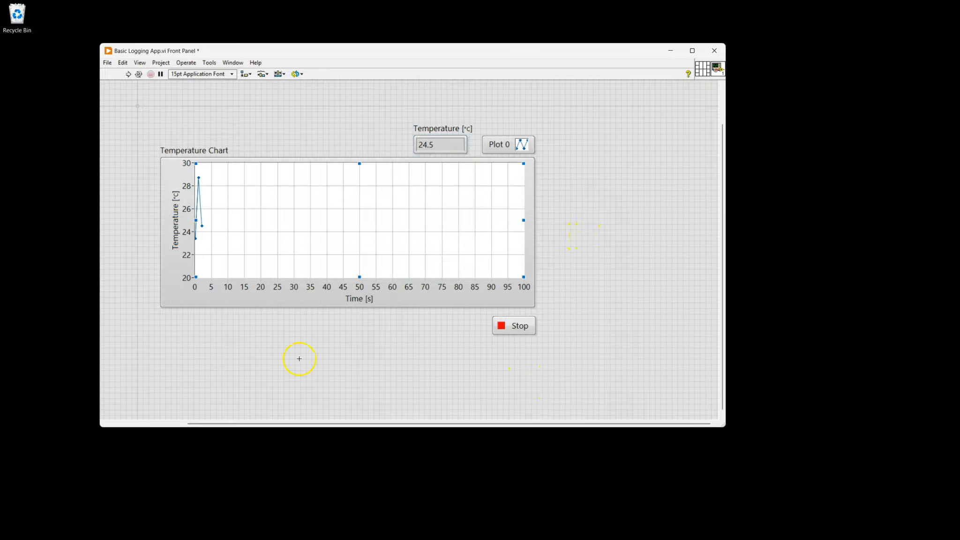
- Shrink the front panel window to fit closely around the chart and controls, and move it toward the middle of the desktop
drag(136, 370, 228, 402)
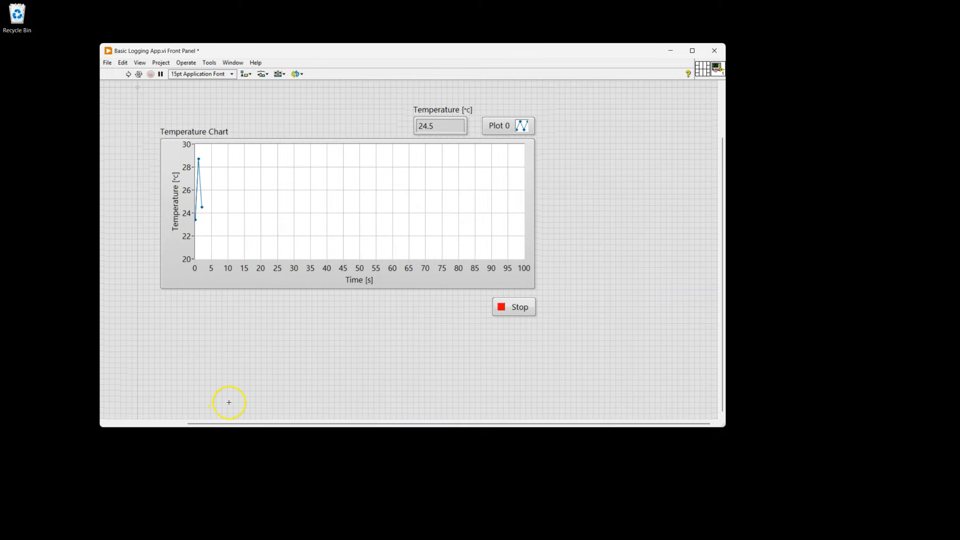
drag(707, 375, 722, 377)
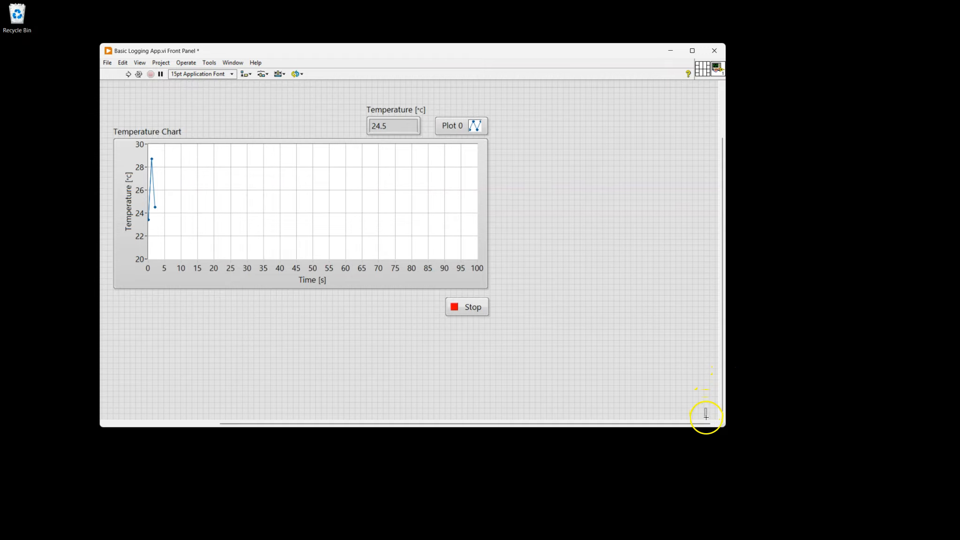
scroll(708, 417, down, 1)
drag(725, 429, 507, 321)
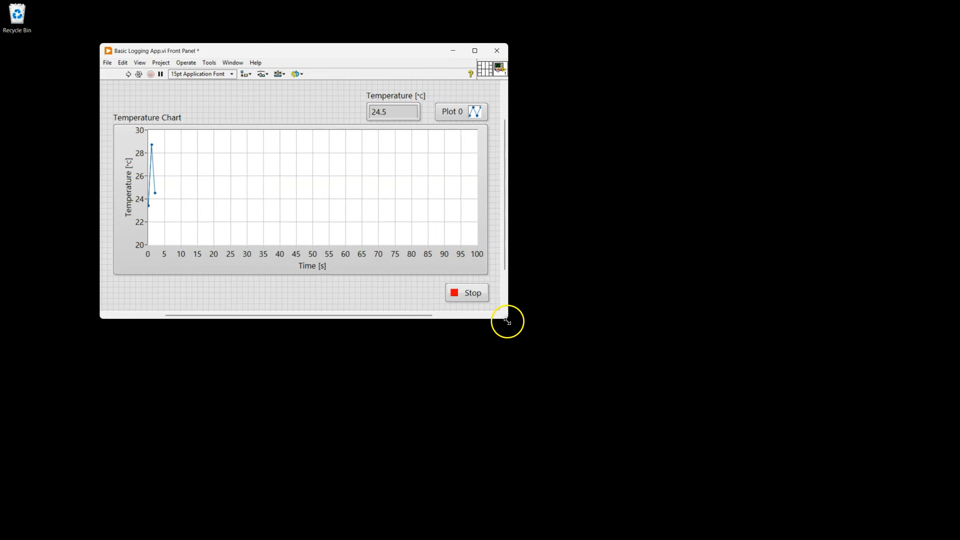
drag(368, 43, 556, 134)
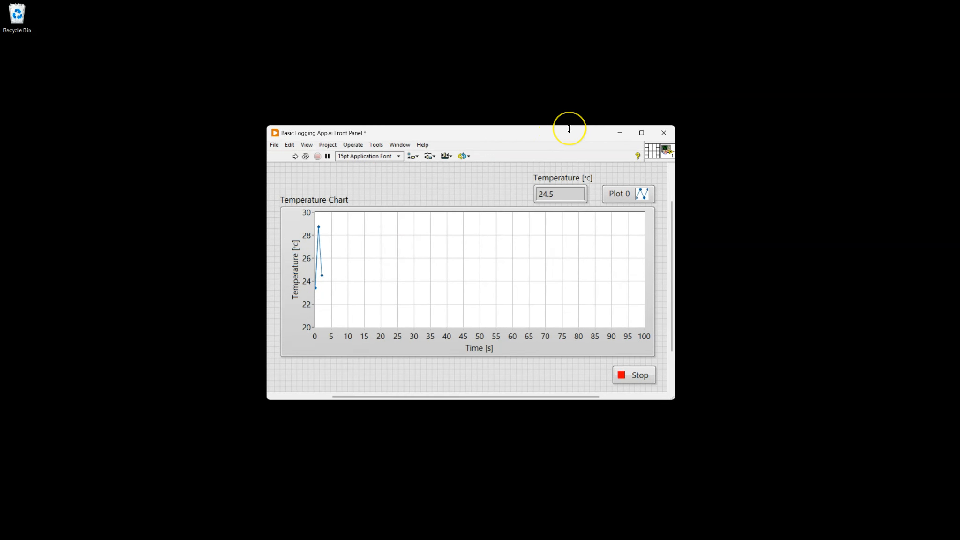
- Close the front panel window
click(654, 207)
click(664, 136)
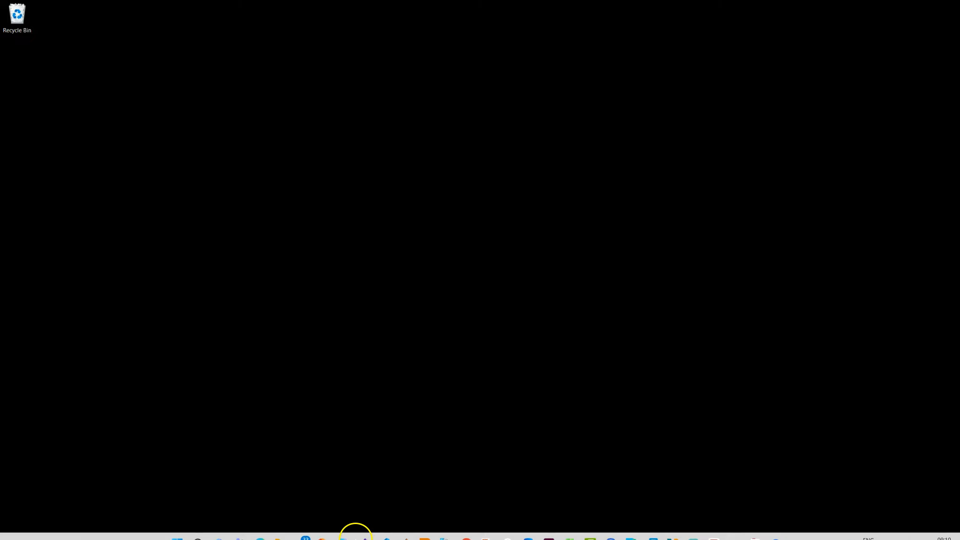
- Reopen Basic Logging App.vi from the Examples folder and move its front panel window toward the desktop's upper-left area
click(279, 534)
double_click(412, 219)
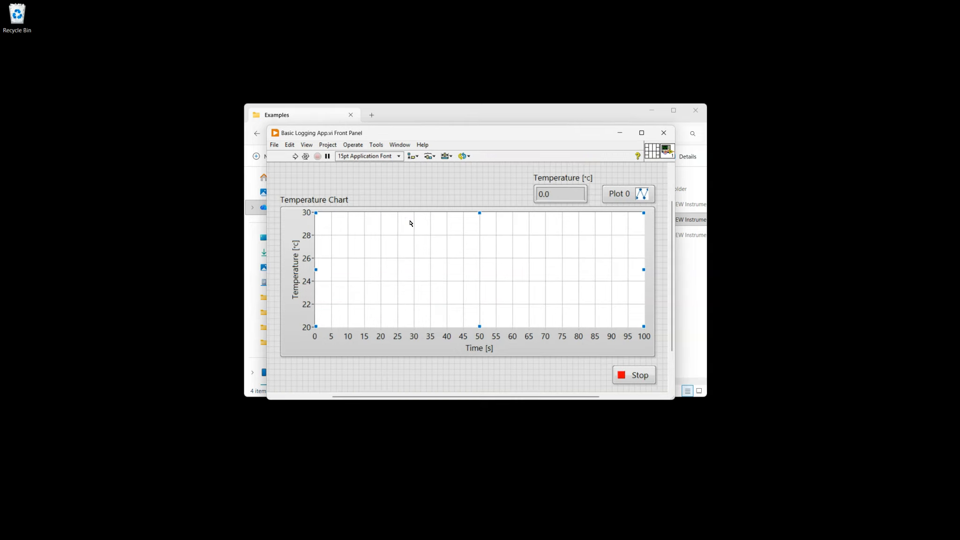
drag(482, 132, 216, 71)
click(339, 161)
drag(173, 107, 471, 117)
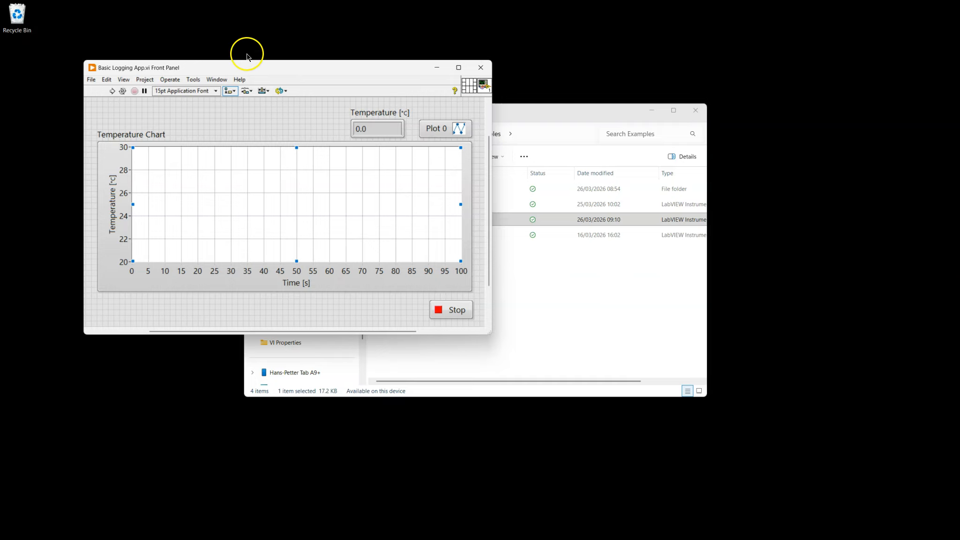
mouse_move(291, 71)
mouse_down()
mouse_move(271, 75)
mouse_move(295, 77)
mouse_up()
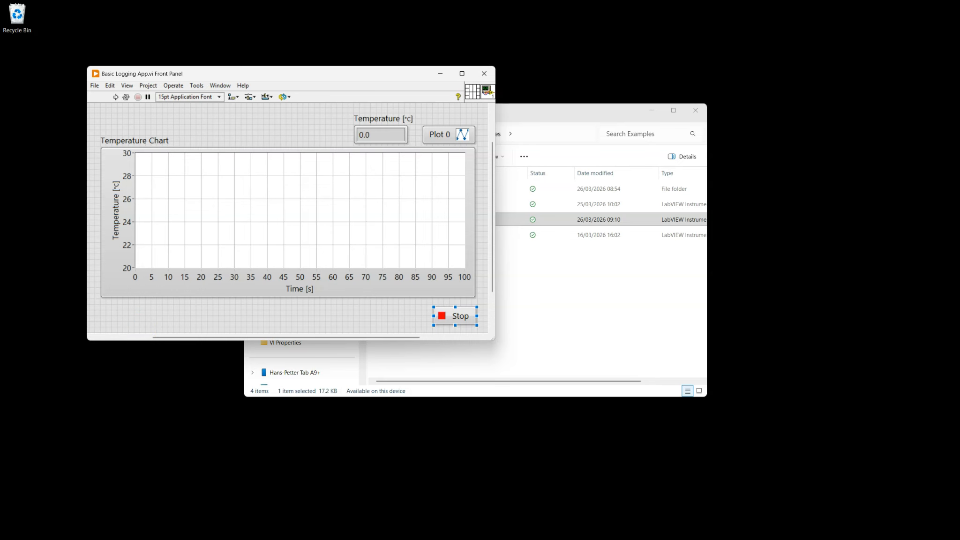
- Try moving the Stop button to the empty area above the chart, and undo the move
click(19, 537)
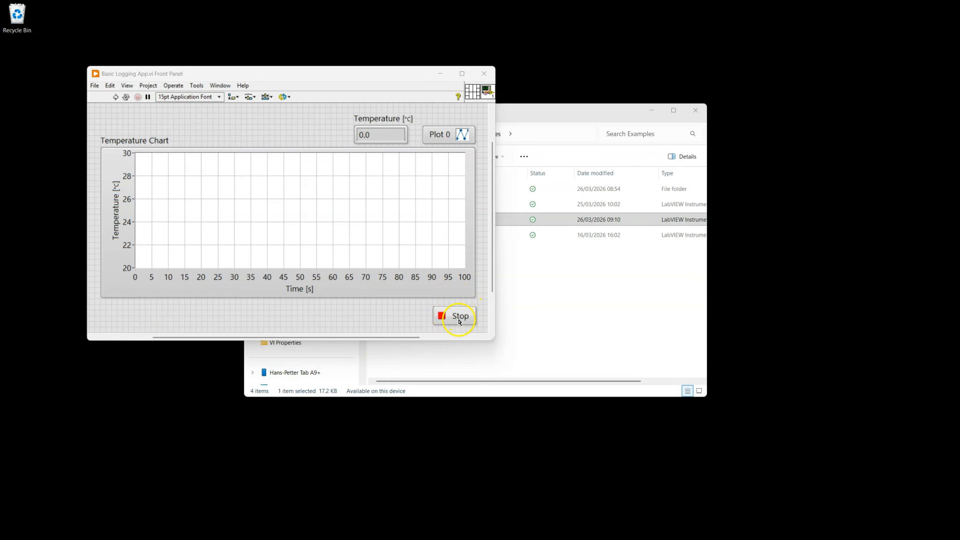
drag(451, 318, 414, 301)
click(110, 86)
click(123, 92)
click(420, 319)
drag(445, 320, 263, 125)
click(205, 122)
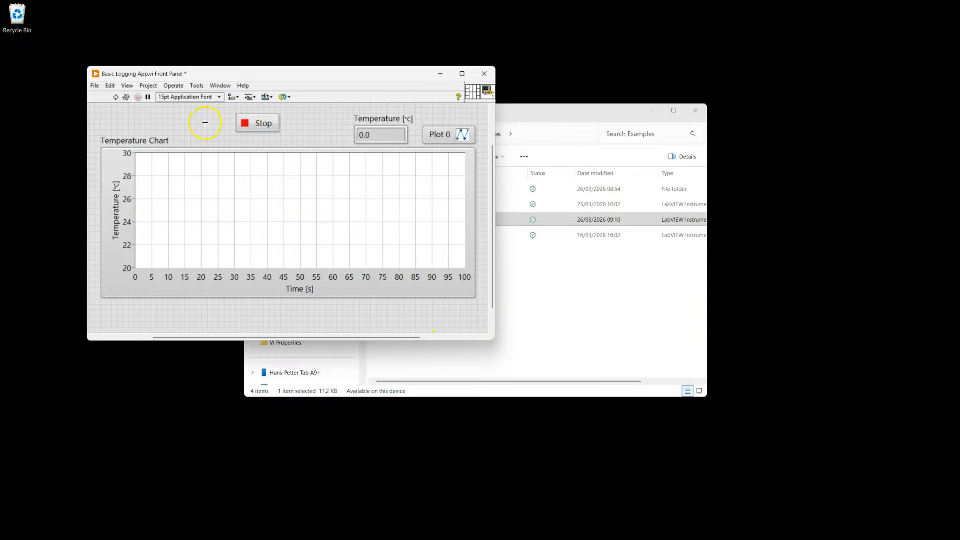
click(110, 85)
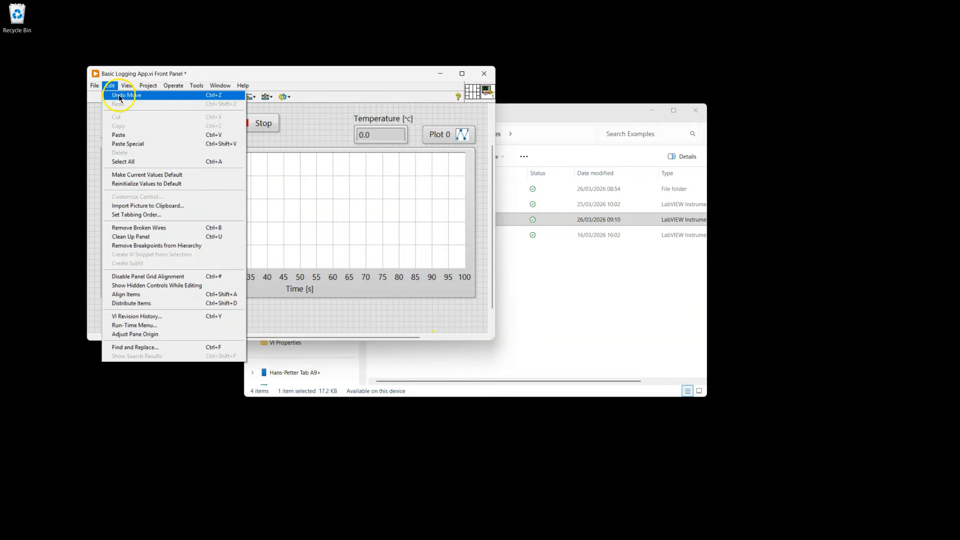
click(117, 96)
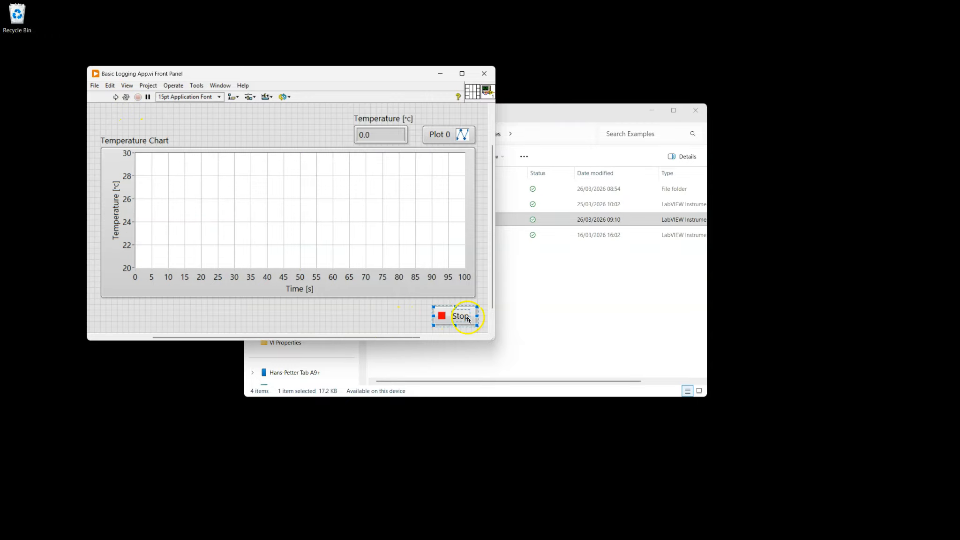
- Place a second Stop Button from the Fuse Design System Boolean controls above the chart and hide its label
click(406, 316)
right_click(228, 130)
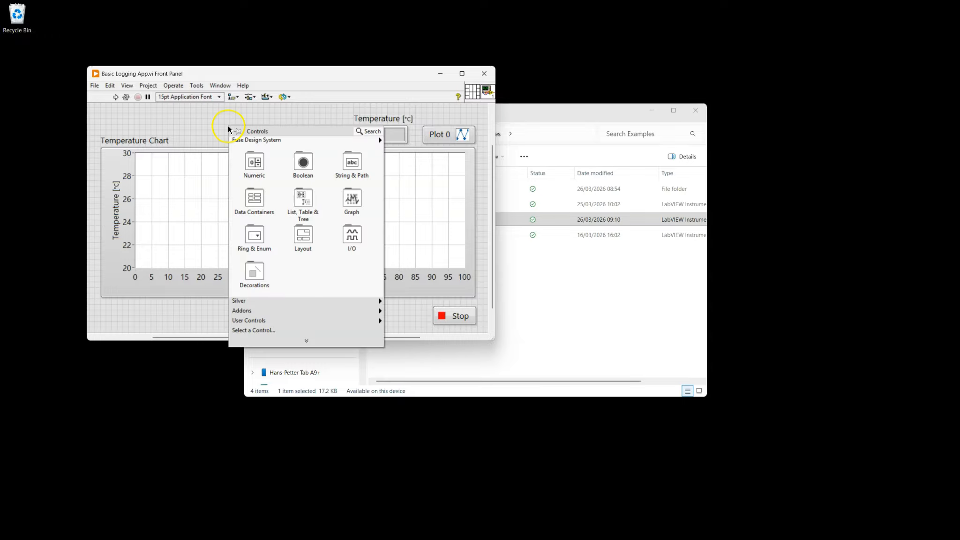
mouse_move(304, 162)
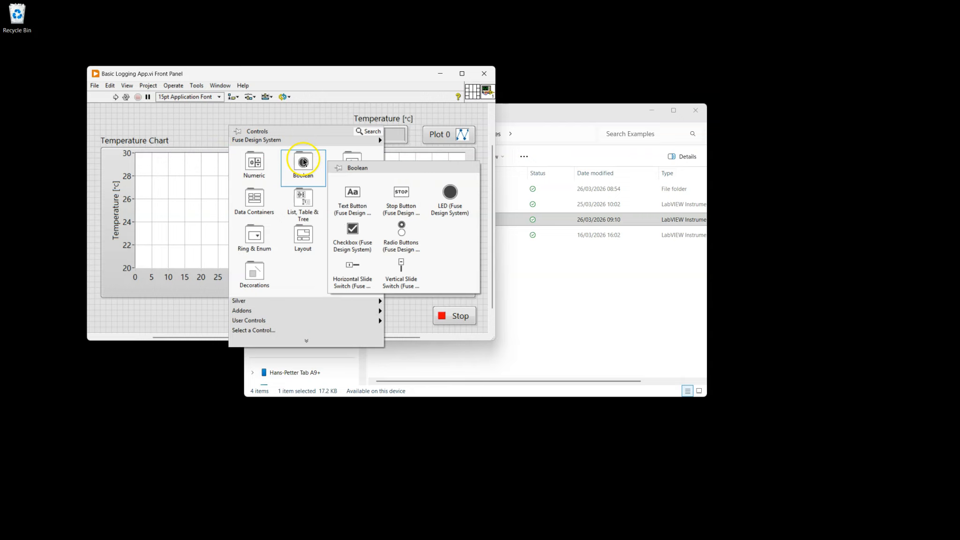
click(407, 193)
click(246, 135)
click(252, 139)
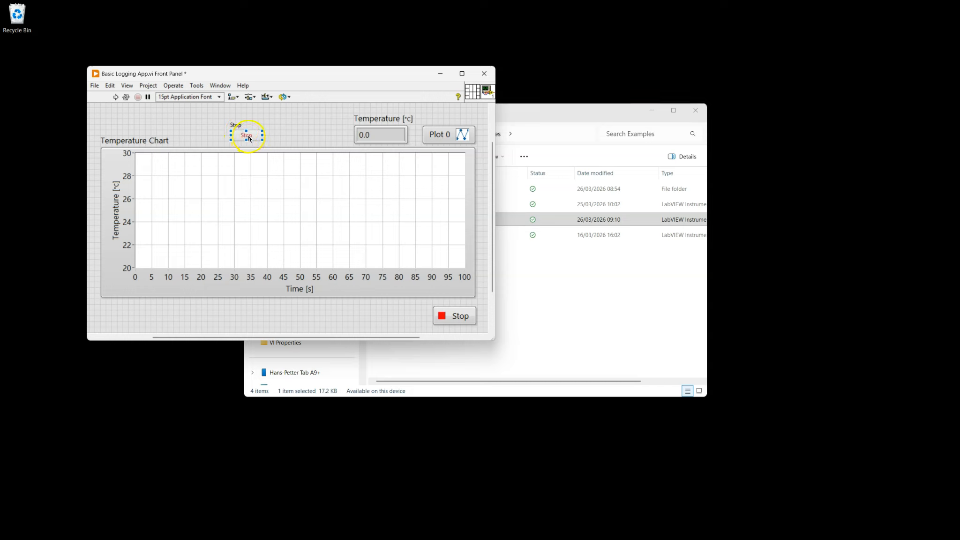
right_click(249, 137)
mouse_move(269, 140)
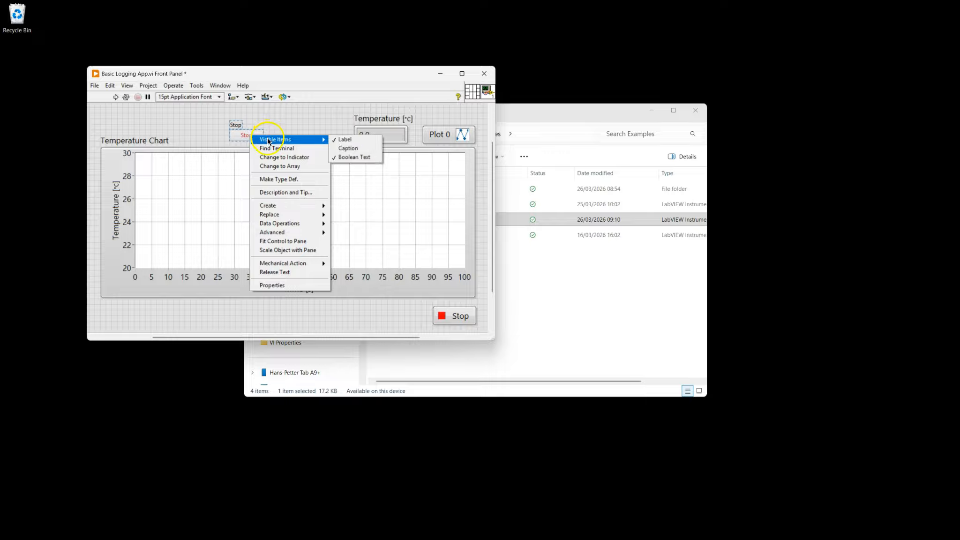
click(348, 141)
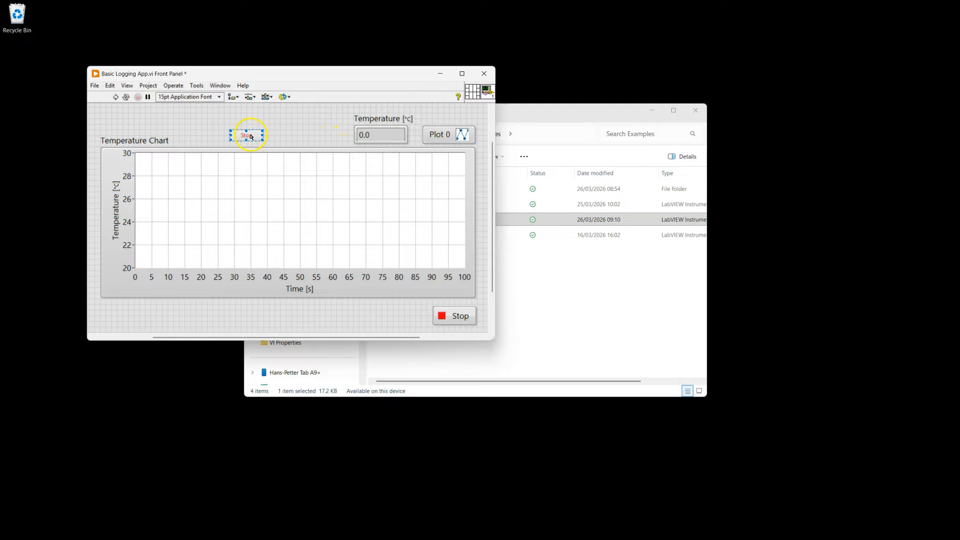
- Show the label of the original Stop button below the chart, and hide it again
click(449, 322)
right_click(449, 319)
mouse_move(475, 317)
click(542, 317)
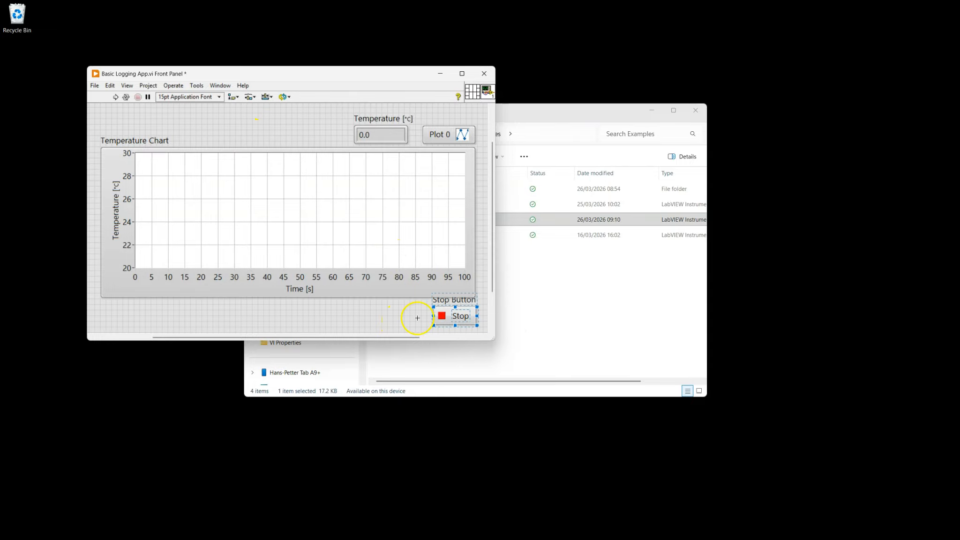
click(457, 301)
click(448, 314)
right_click(449, 316)
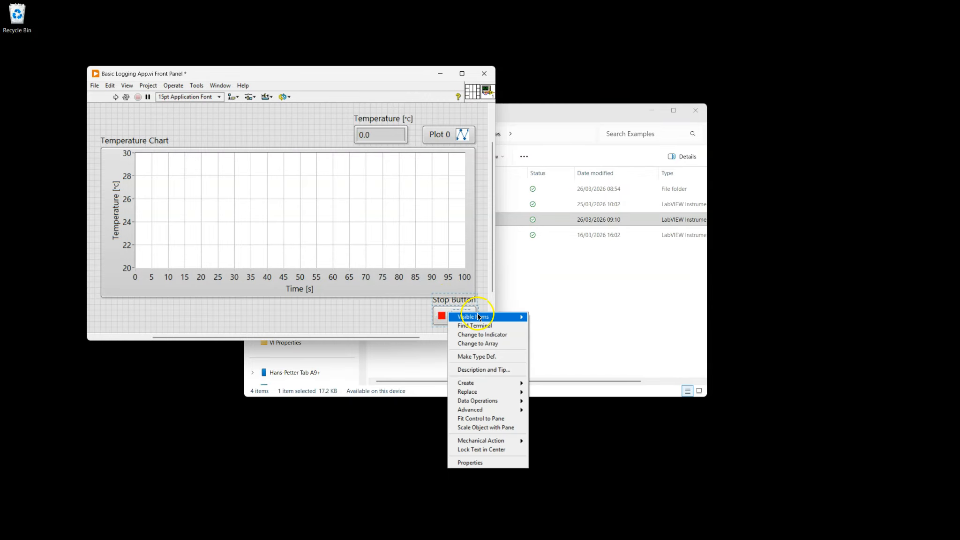
mouse_move(483, 314)
click(538, 317)
click(376, 316)
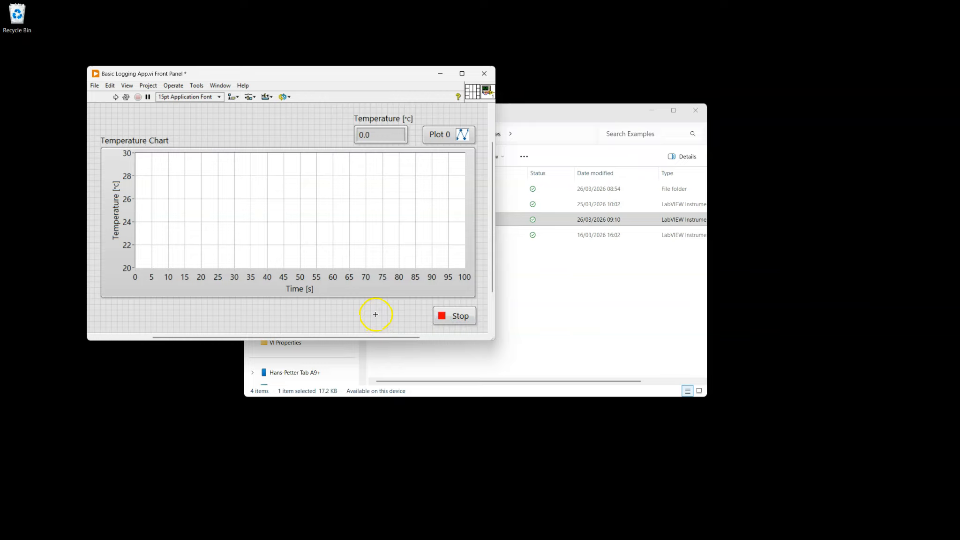
- Save the VI, run it, and move its window toward the middle of the desktop
key(ctrl+s)
click(115, 97)
drag(259, 72, 358, 70)
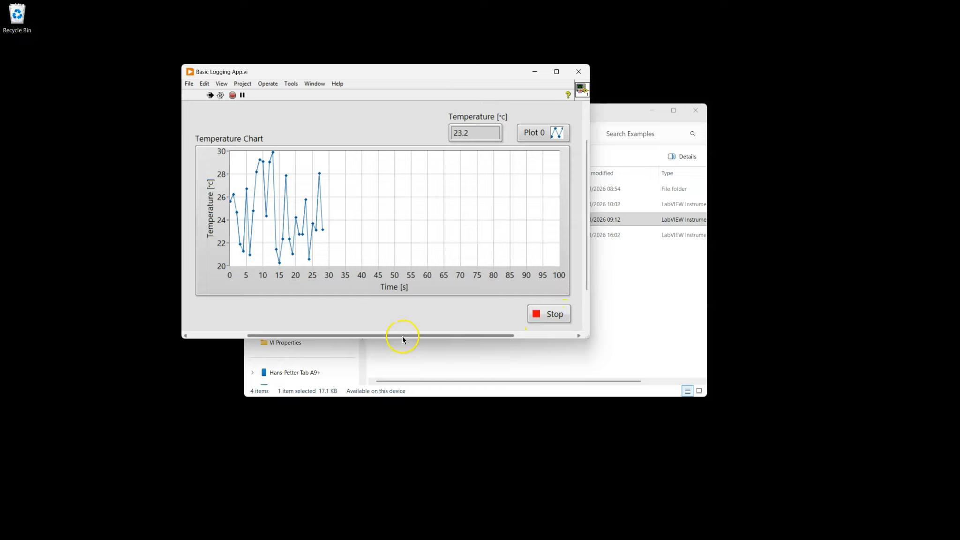
- Maximize and restore the running VI's window to check the layout, and stop the VI
click(556, 73)
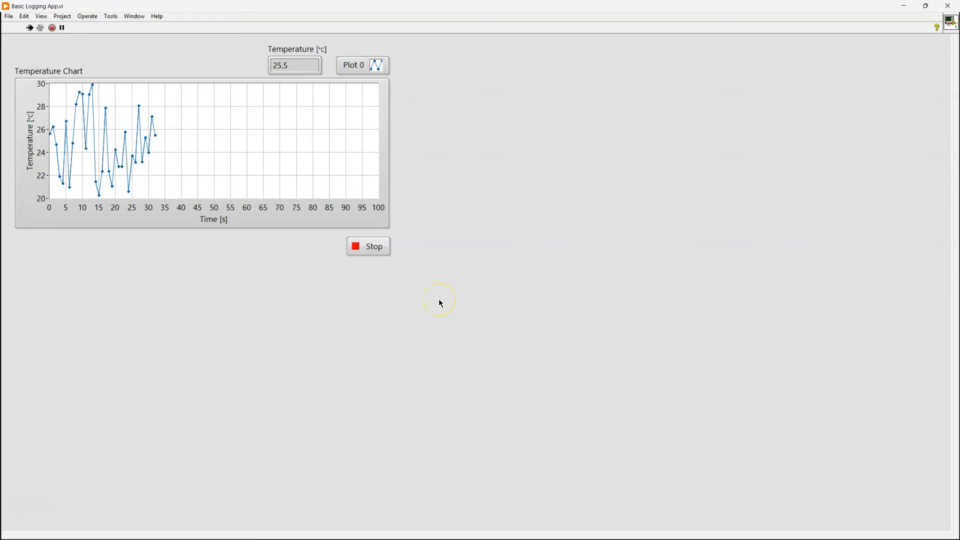
click(927, 8)
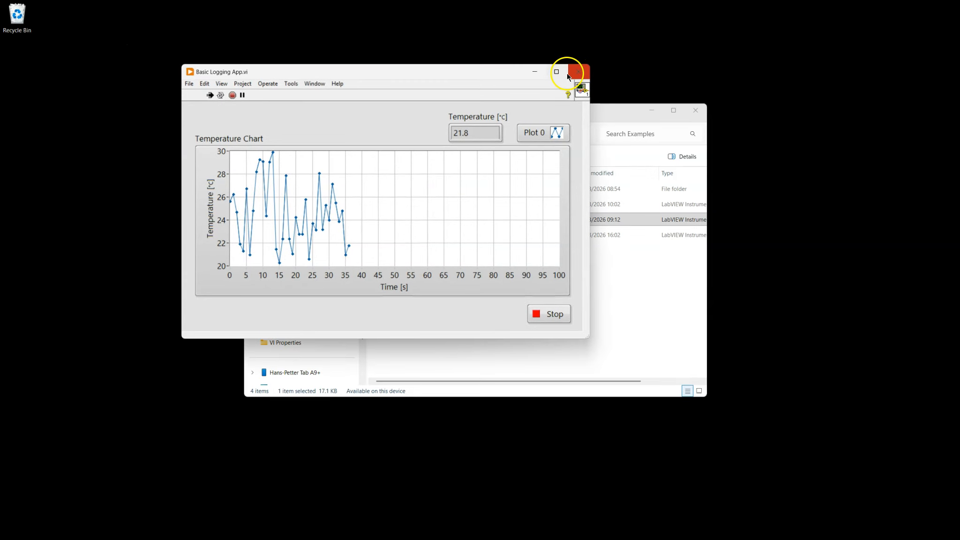
mouse_move(554, 71)
drag(477, 68, 452, 60)
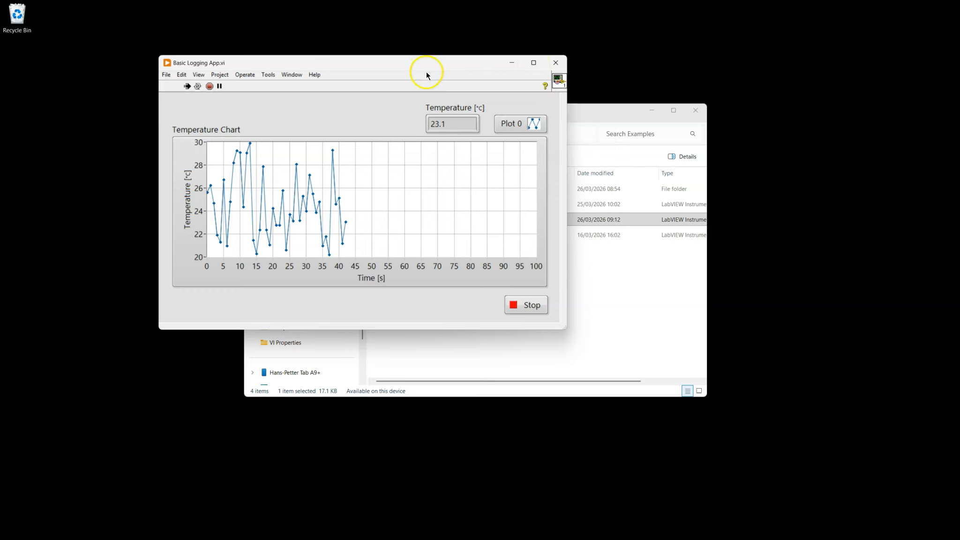
click(524, 308)
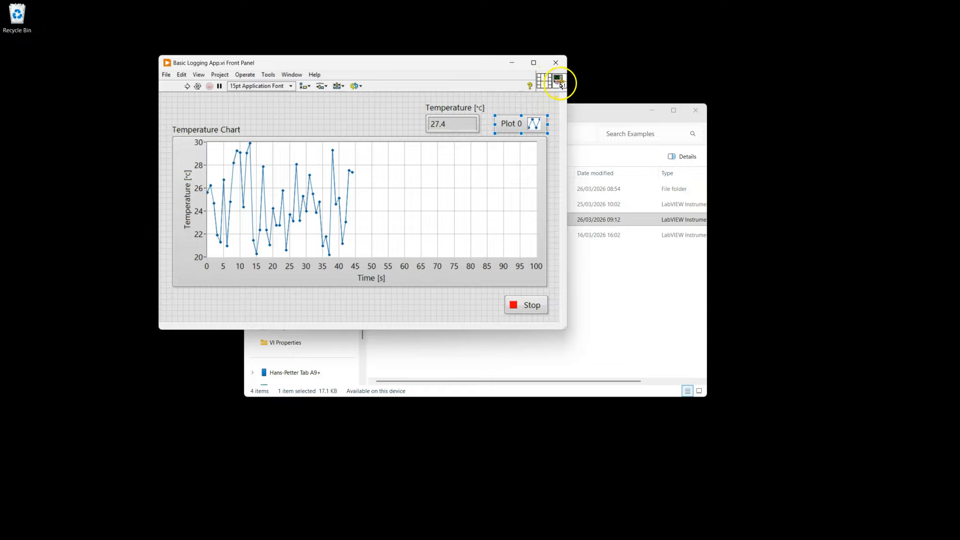
- Open the Window Appearance settings in VI Properties and move the dialog away from the chart
right_click(560, 84)
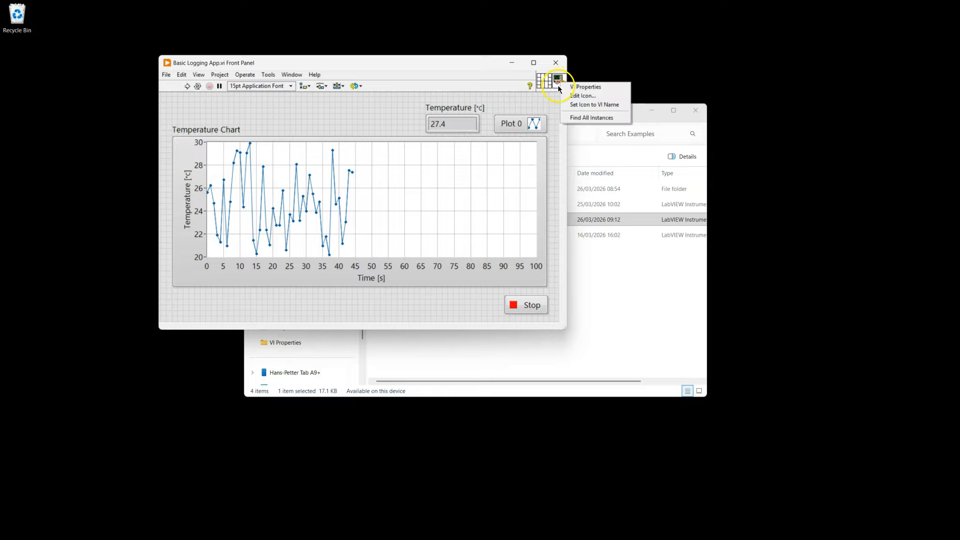
click(589, 87)
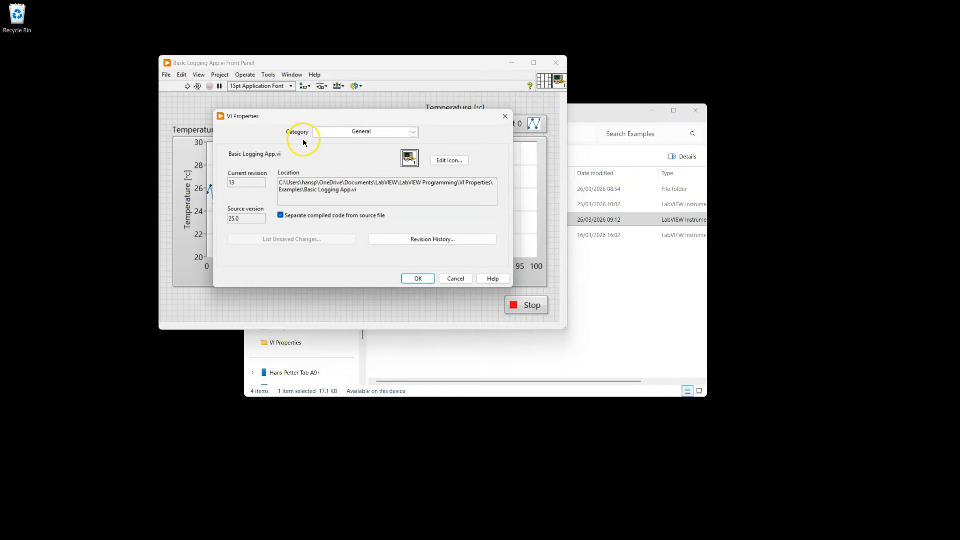
drag(358, 113, 636, 271)
click(651, 113)
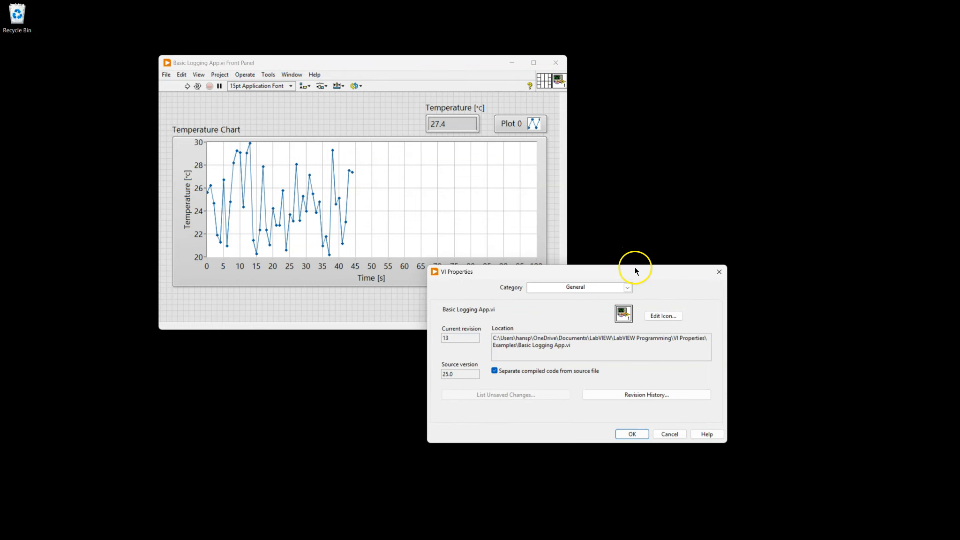
click(576, 289)
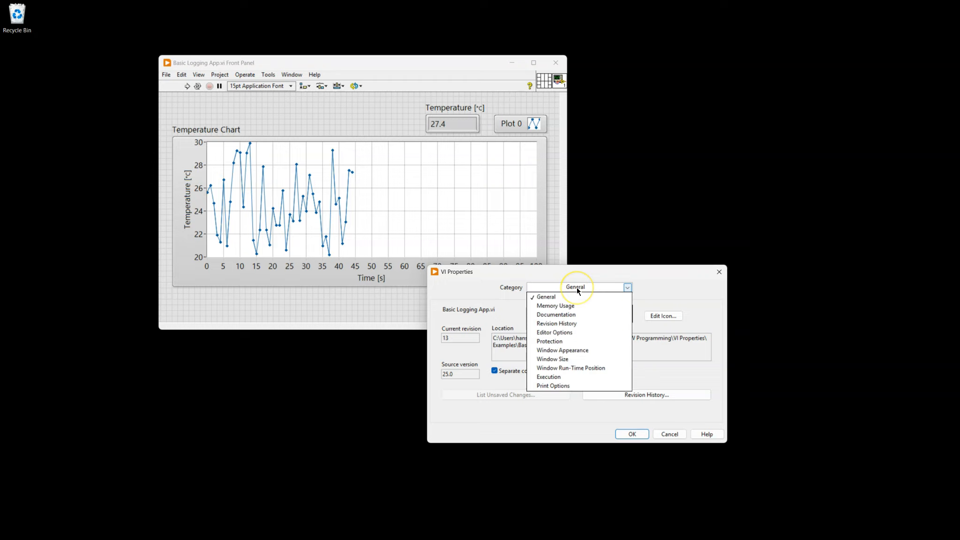
click(577, 353)
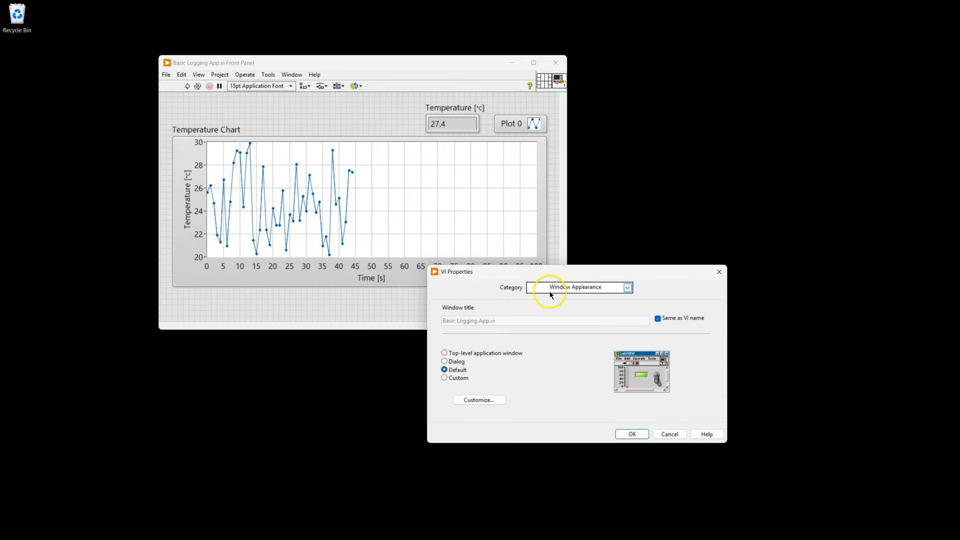
drag(537, 276, 573, 300)
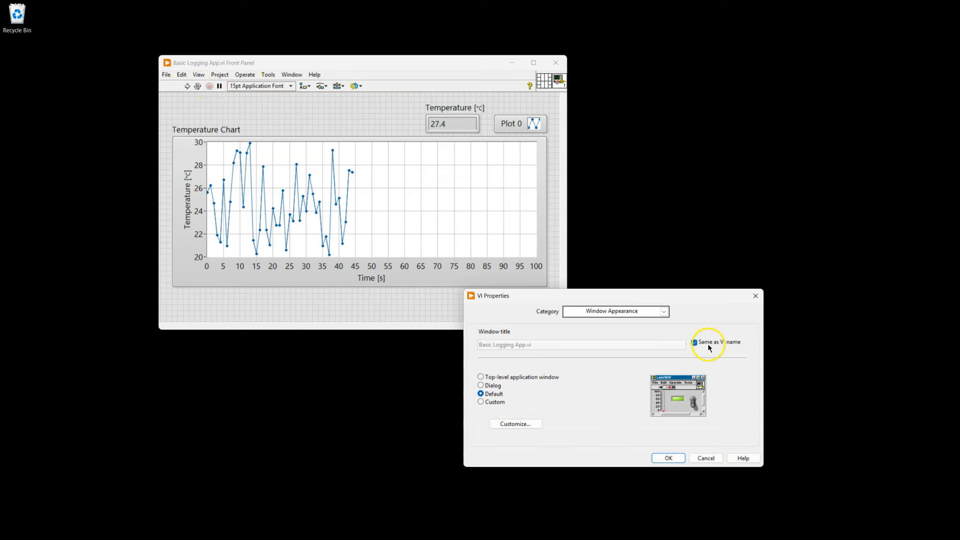
- Stop using the VI name as window title, set the title to "Logging and Monitoring Application", and apply the change
click(694, 342)
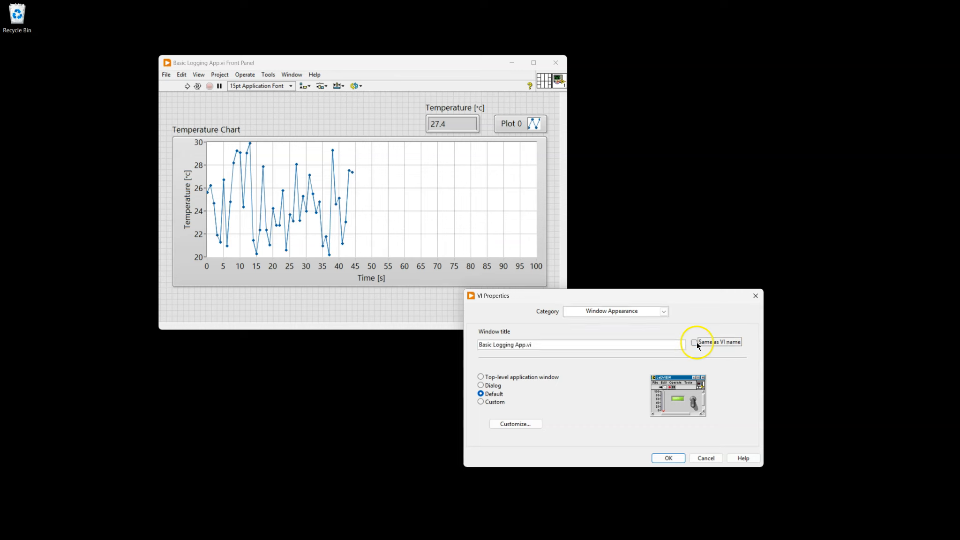
drag(543, 345, 458, 343)
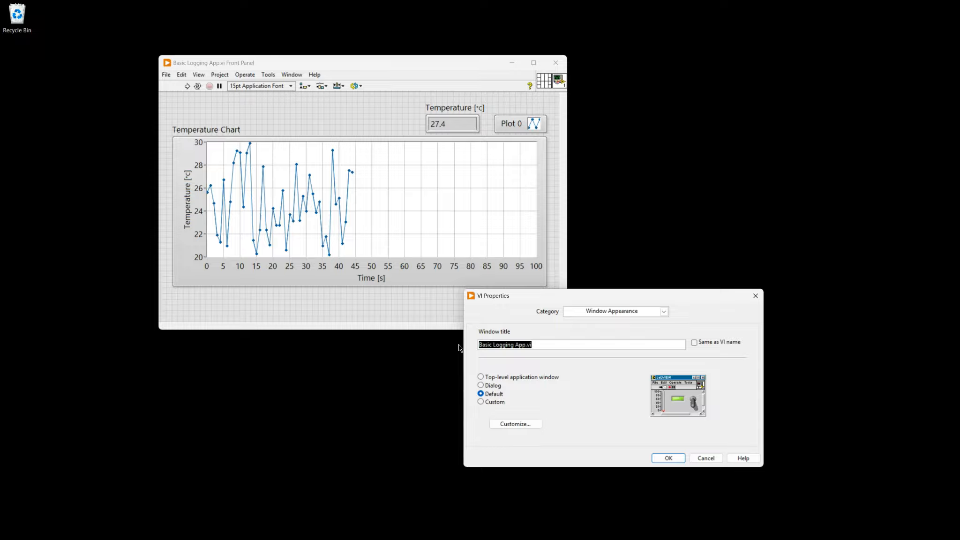
text(Log)
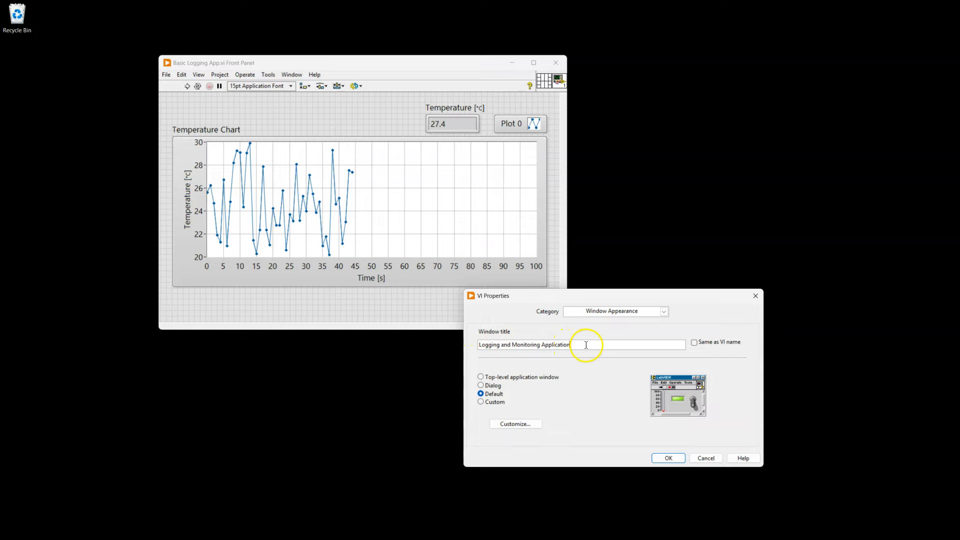
click(669, 458)
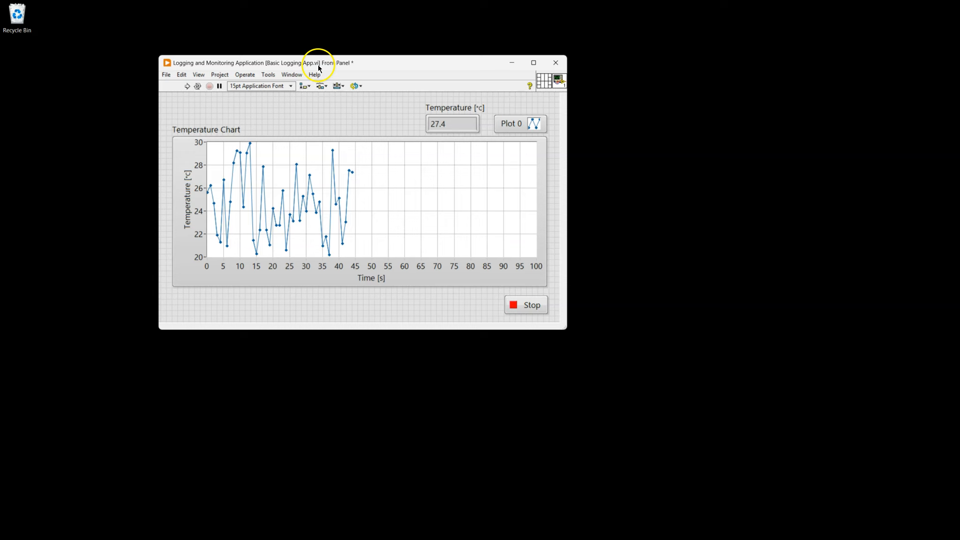
- Run the VI to check its custom window title, stop it, and shift the window slightly toward the desktop's middle
click(288, 64)
click(187, 85)
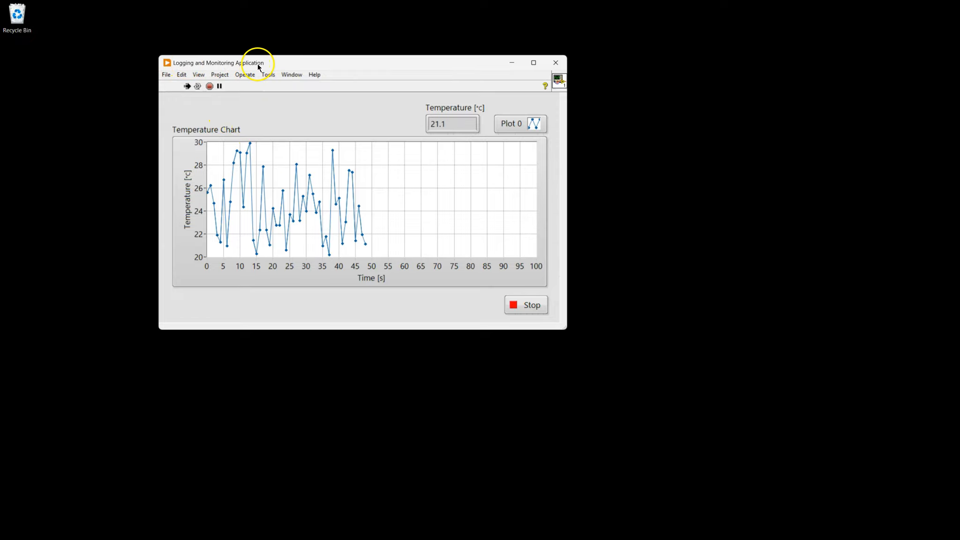
click(523, 304)
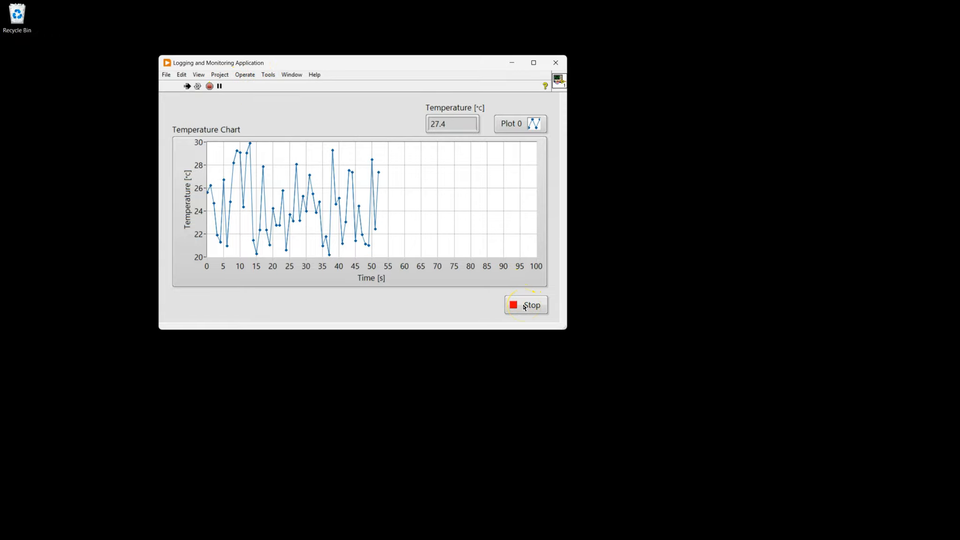
drag(430, 61, 450, 69)
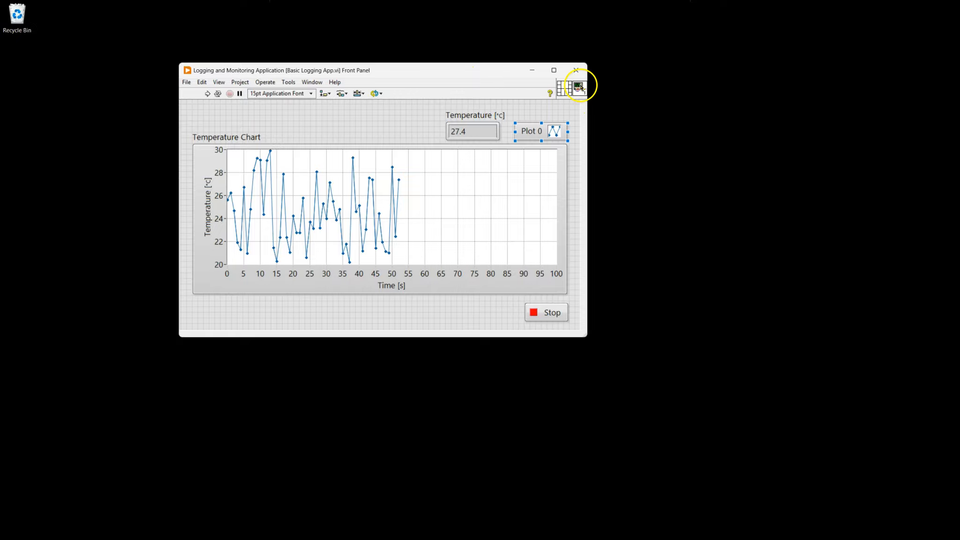
- Hide the menu bar through the custom window appearance settings in VI Properties, and run the VI briefly to check it
right_click(580, 87)
click(602, 91)
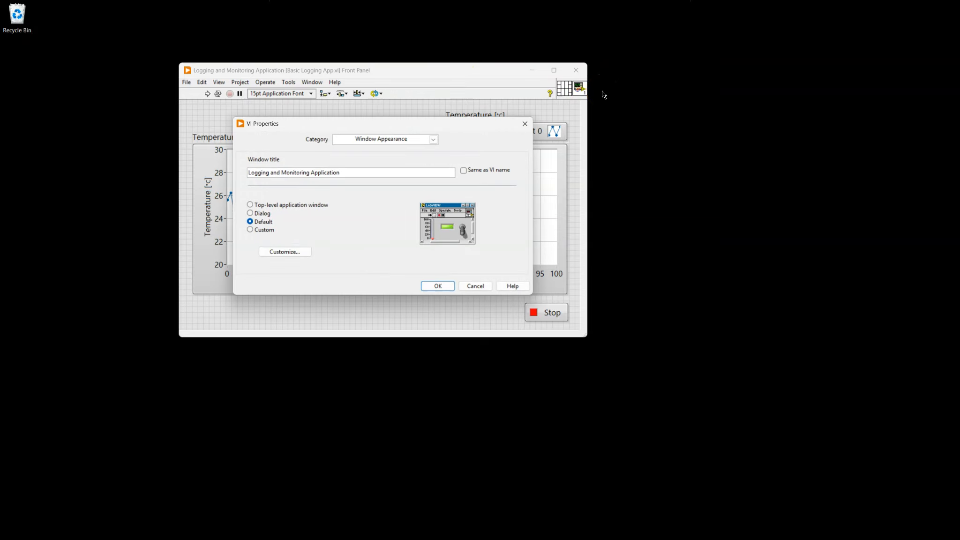
drag(428, 123, 659, 270)
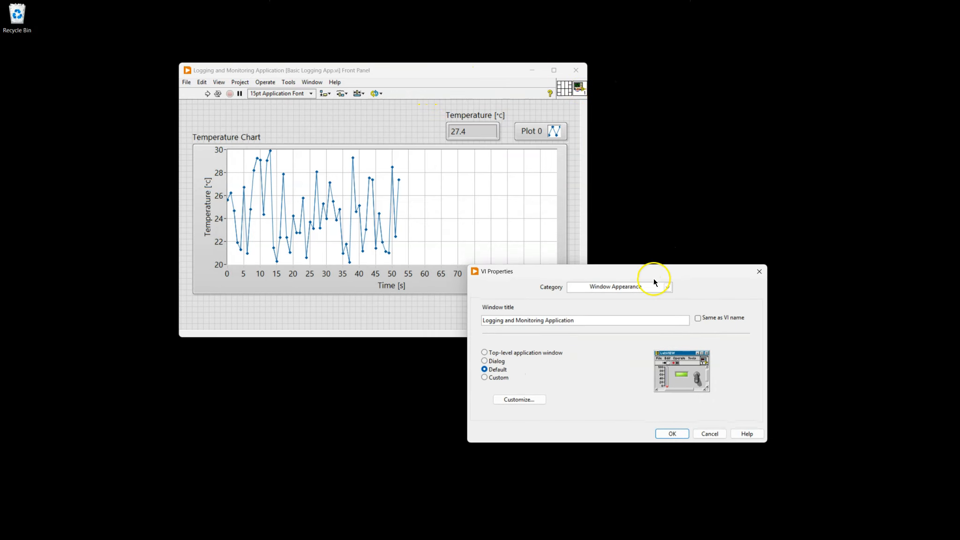
click(538, 402)
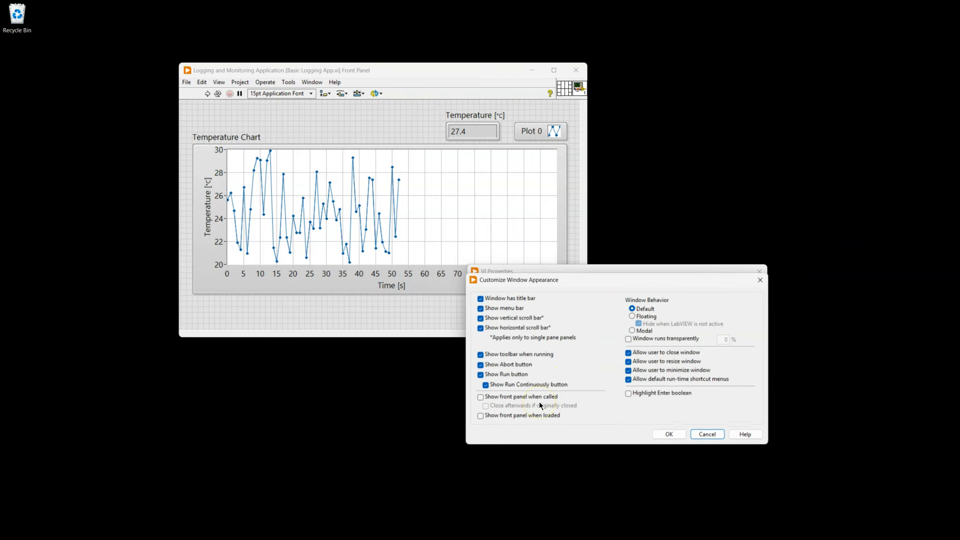
drag(642, 282, 673, 118)
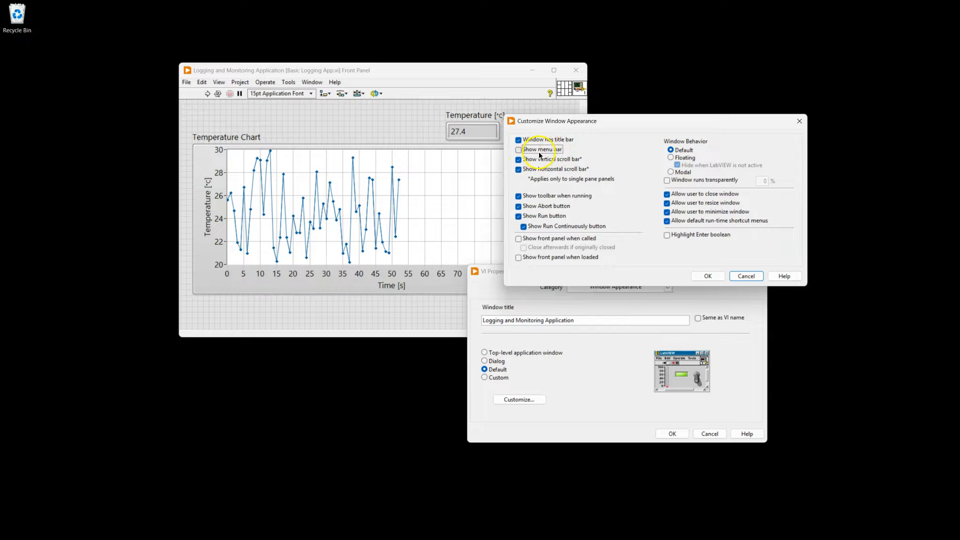
click(701, 276)
click(672, 434)
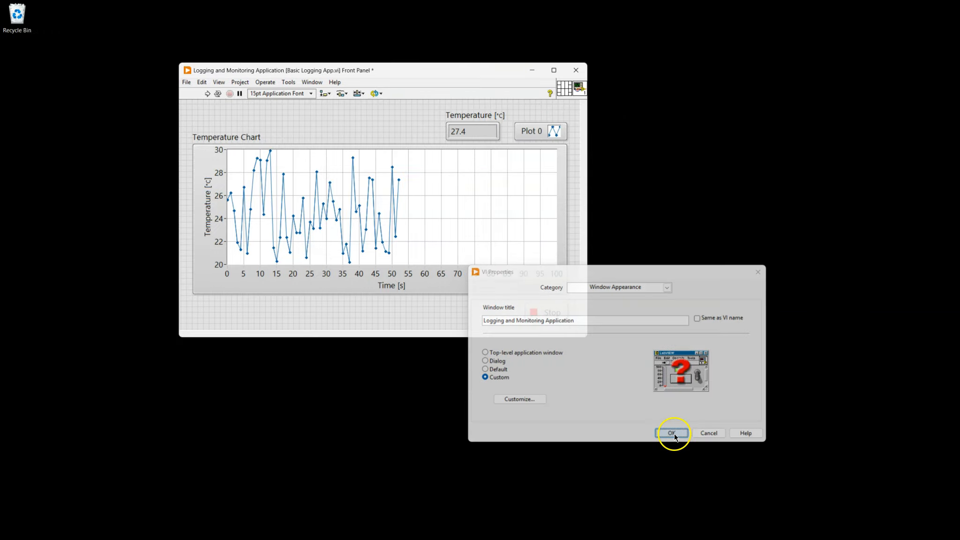
click(208, 94)
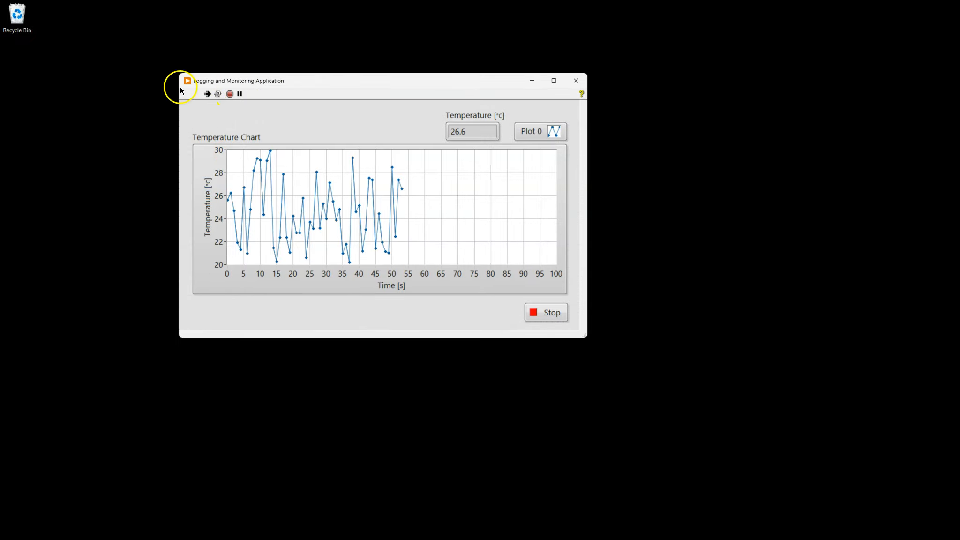
click(547, 316)
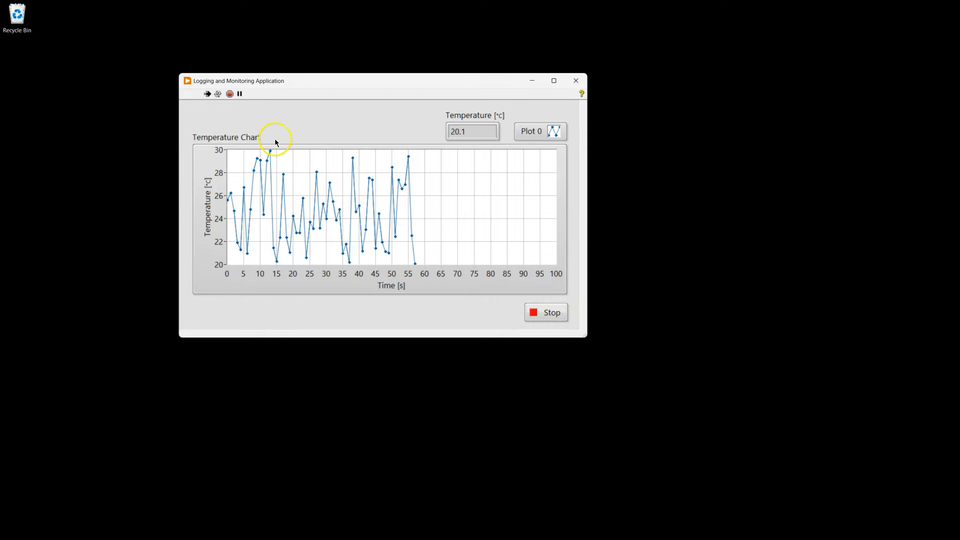
- Turn off showing the toolbar while running in the customized window appearance and apply the VI Properties
right_click(579, 88)
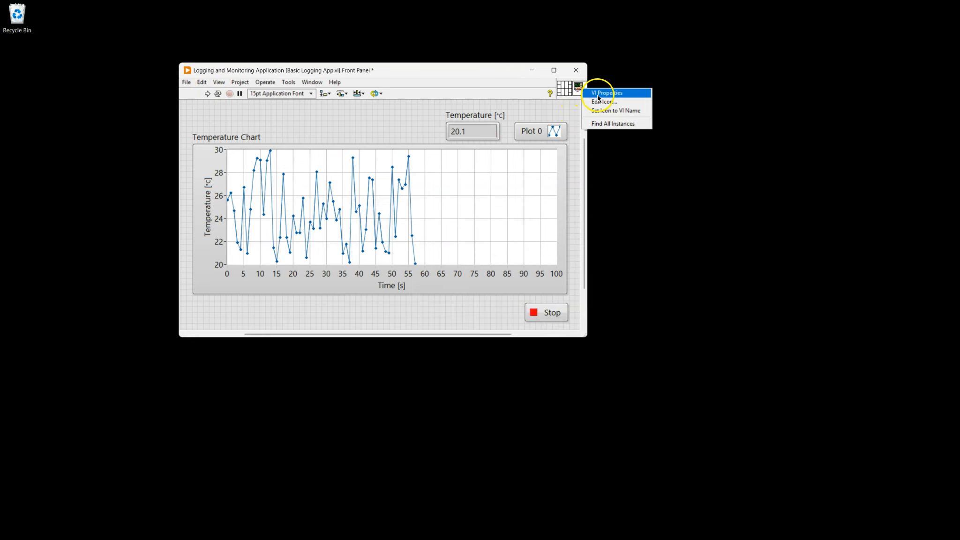
click(598, 94)
click(281, 251)
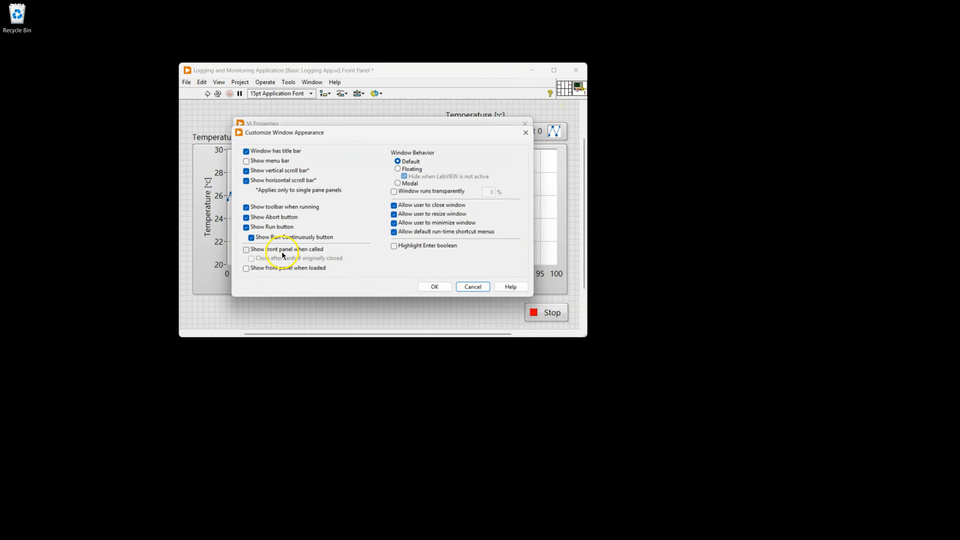
drag(334, 137, 346, 148)
drag(403, 183, 504, 239)
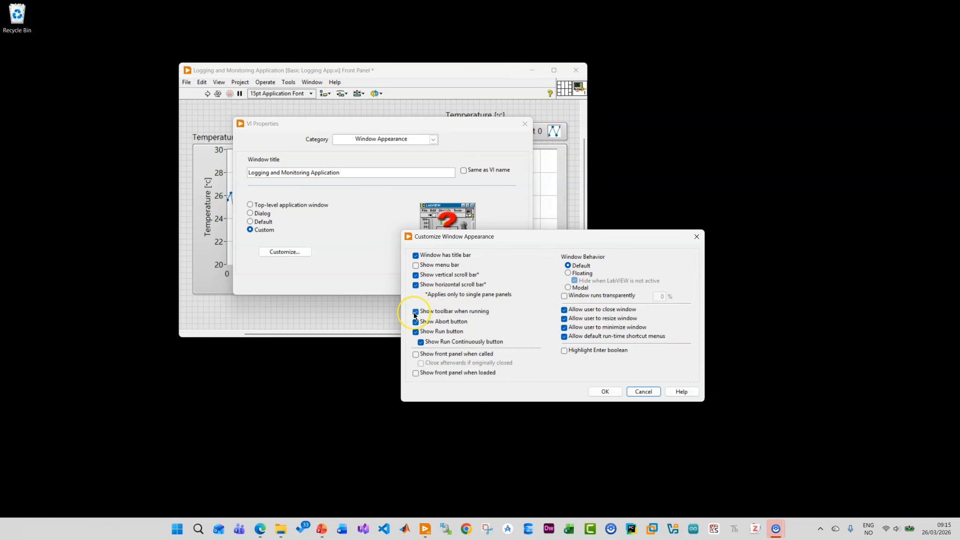
click(607, 392)
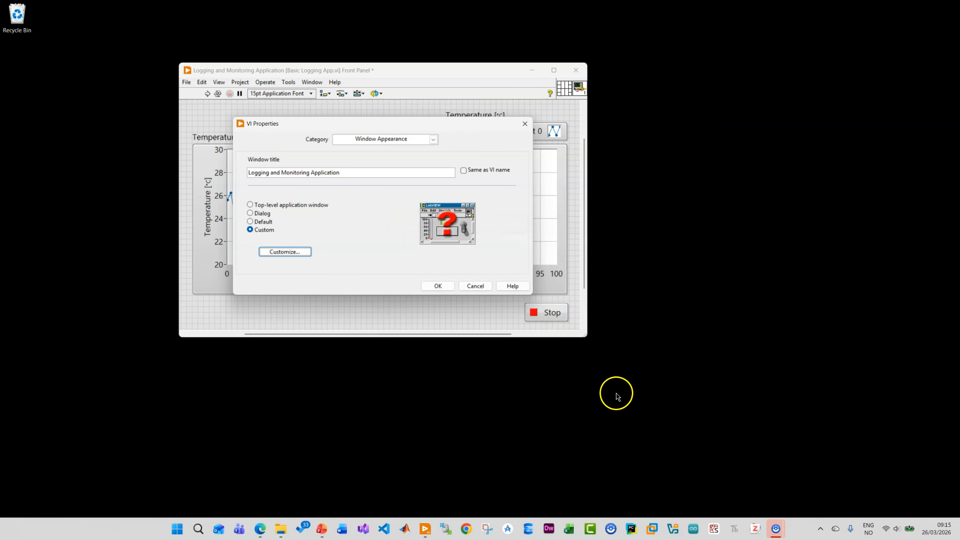
click(438, 286)
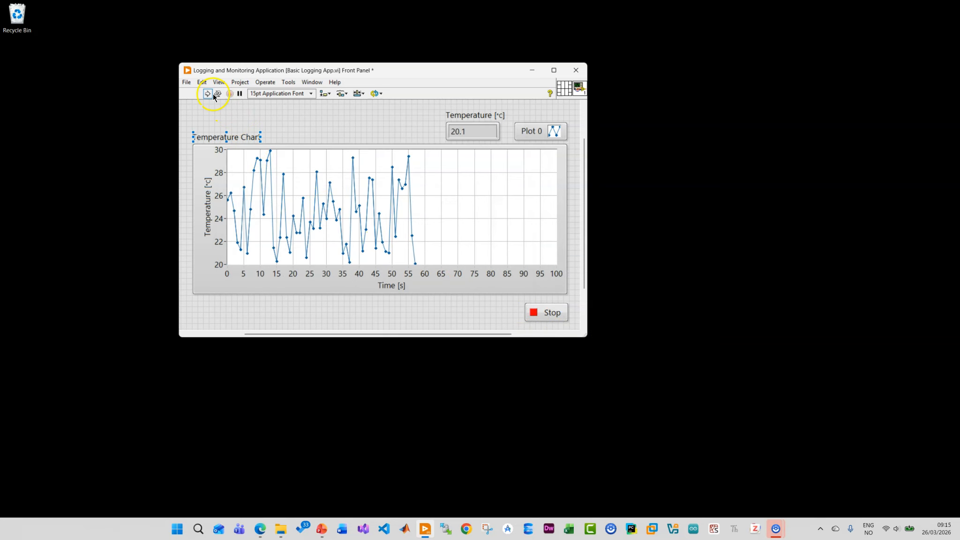
- Run the VI to check the window without its toolbar, and stop it
click(209, 93)
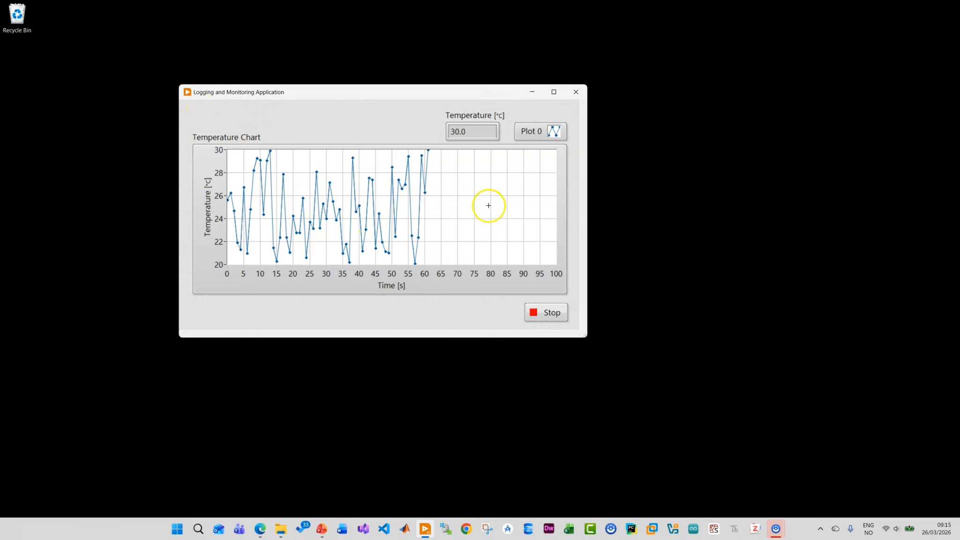
click(544, 316)
click(244, 137)
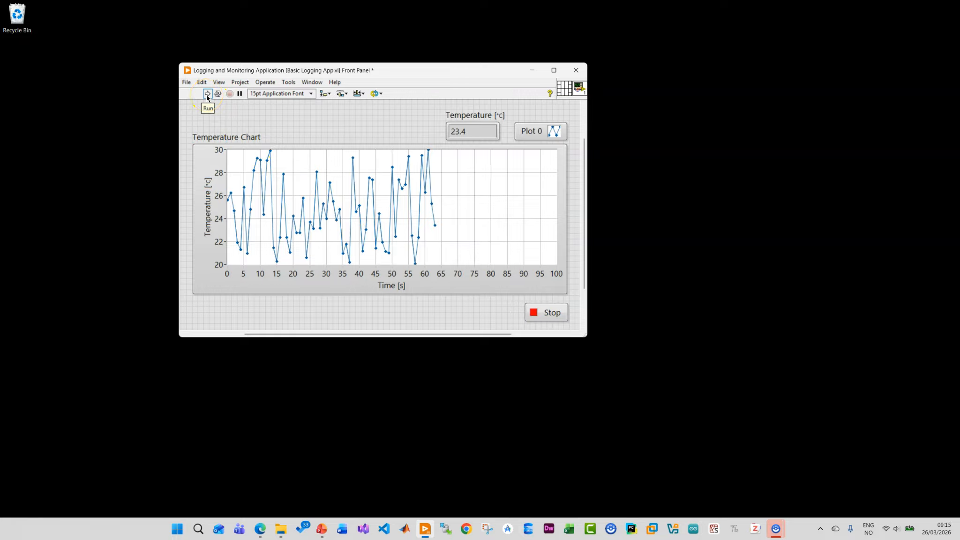
- Turn off the vertical and horizontal scroll bars in the customized window appearance and apply the VI Properties
right_click(578, 90)
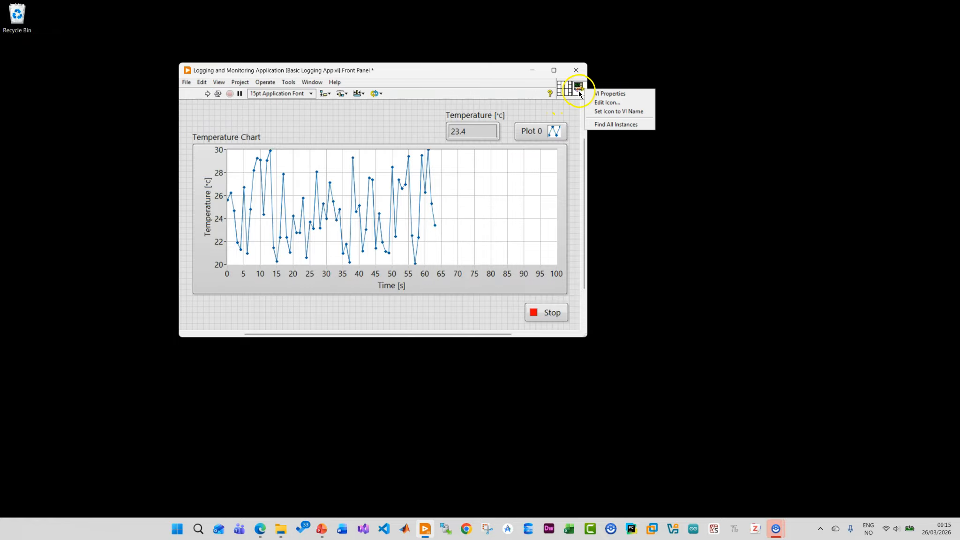
click(419, 124)
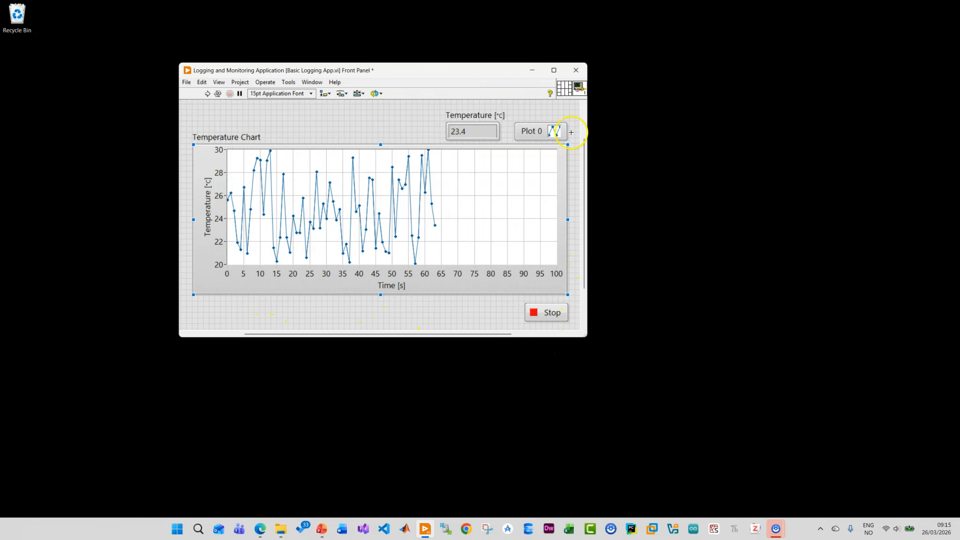
right_click(581, 88)
click(596, 97)
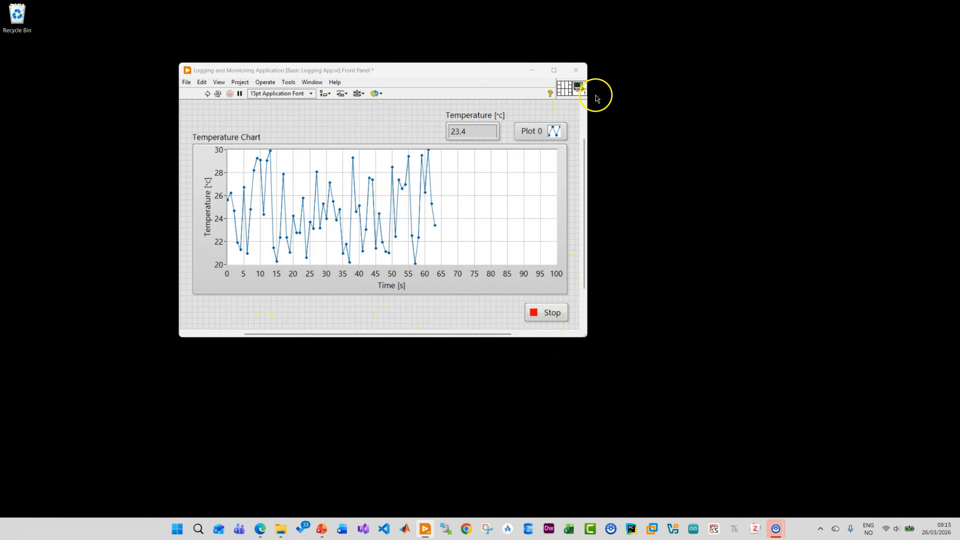
click(287, 253)
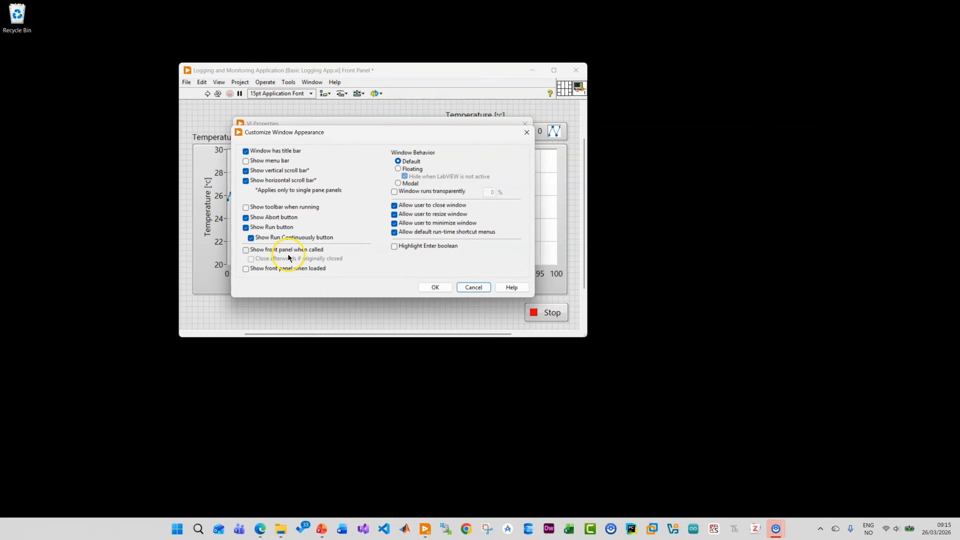
drag(386, 128, 560, 222)
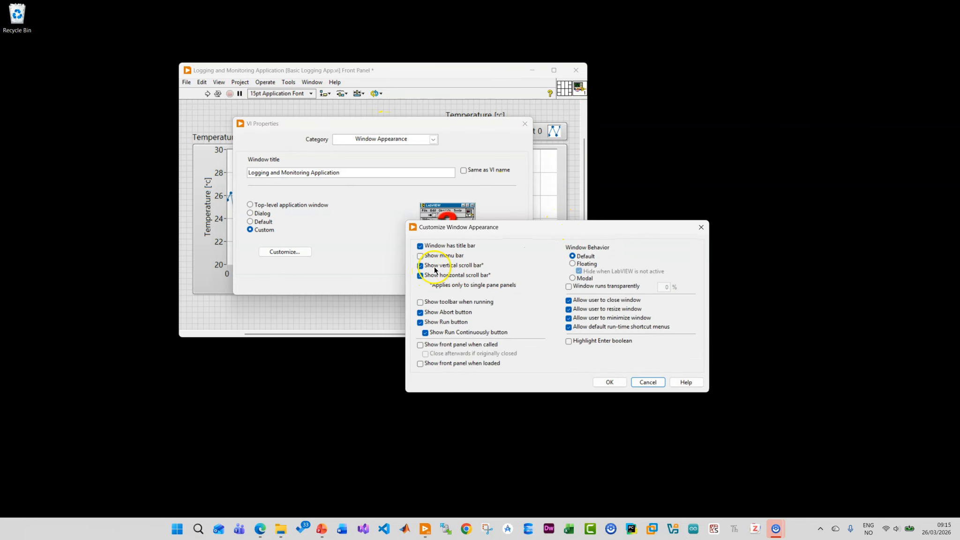
click(419, 265)
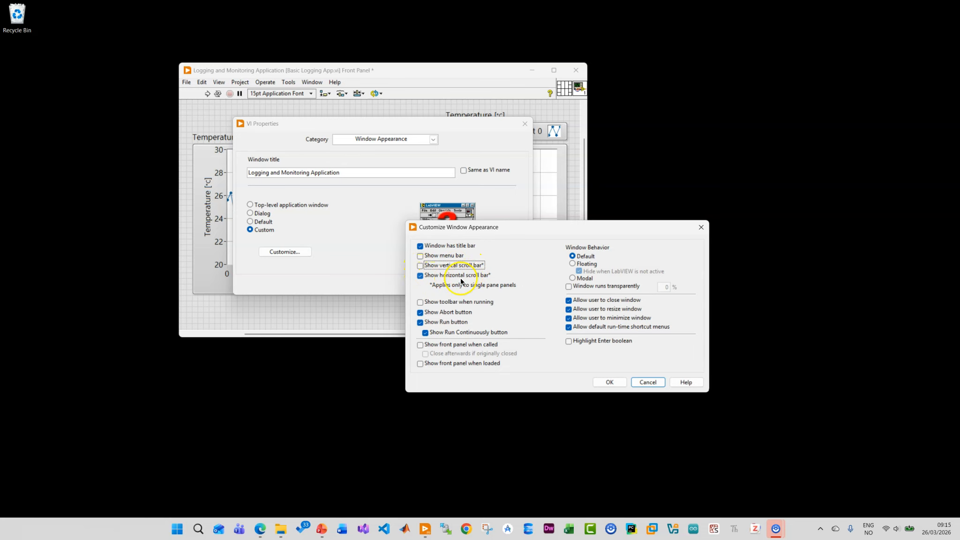
click(419, 275)
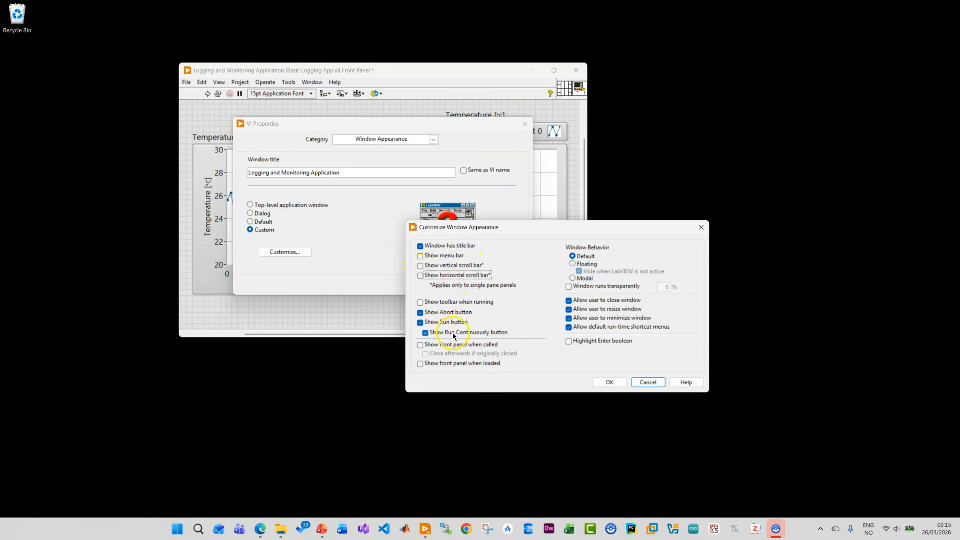
click(609, 382)
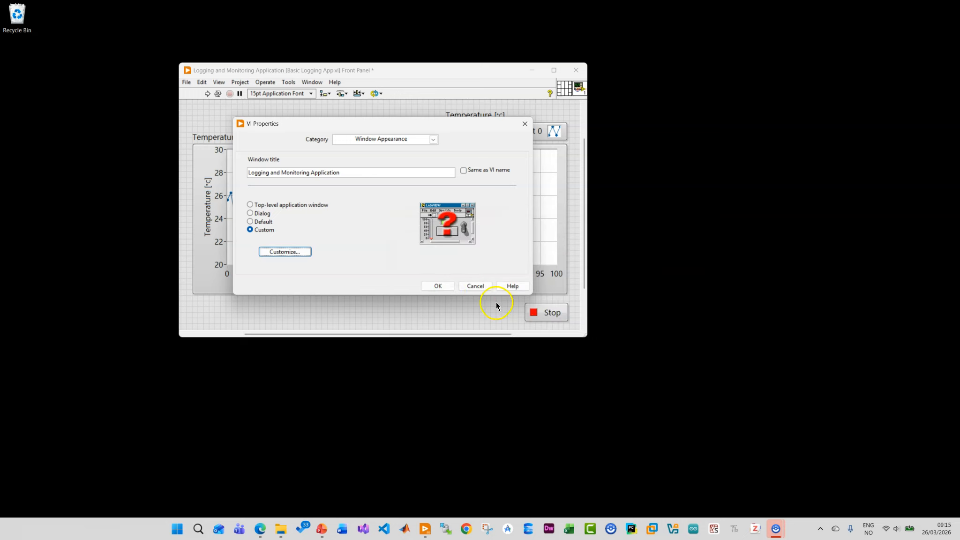
click(438, 286)
- Run the VI, shift its window slightly, and maximize and restore it to check the appearance without scroll bars
click(207, 93)
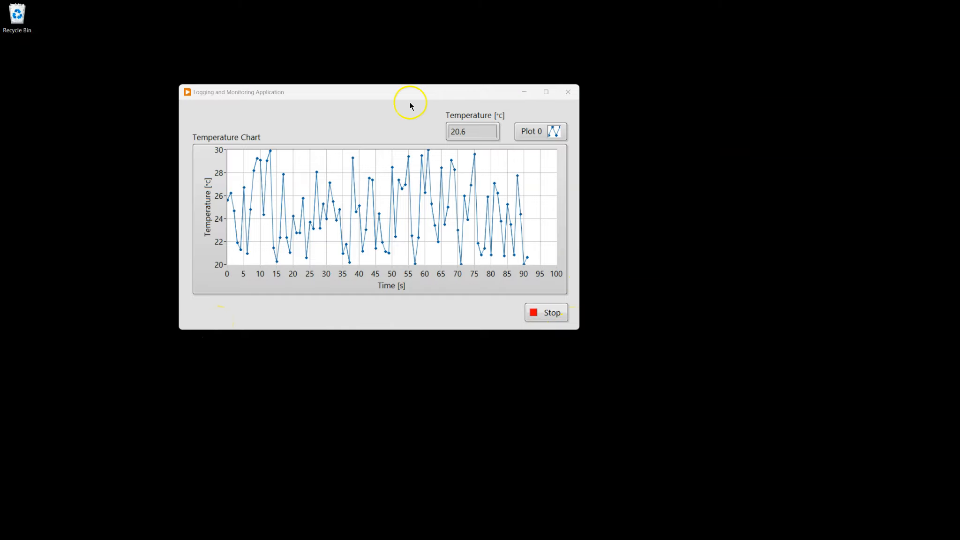
drag(459, 94, 424, 87)
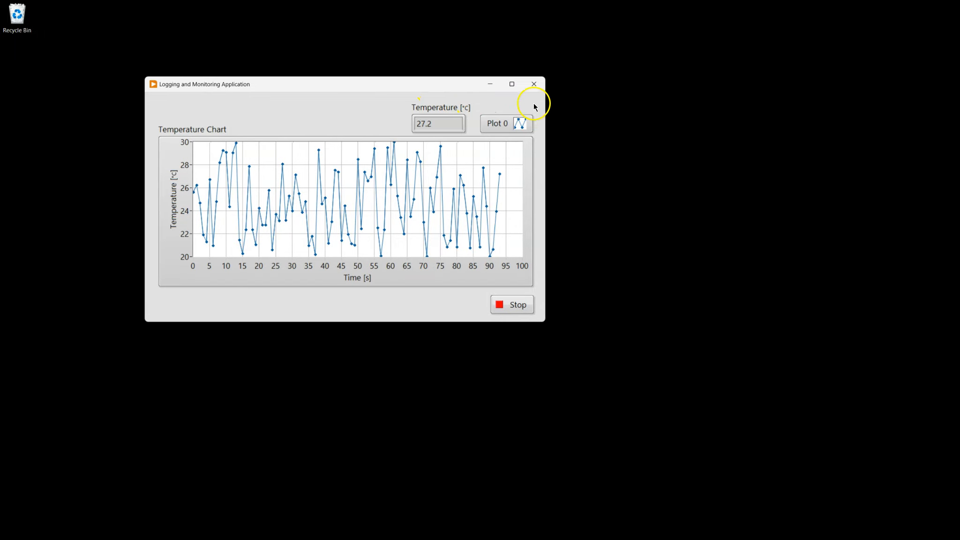
click(512, 85)
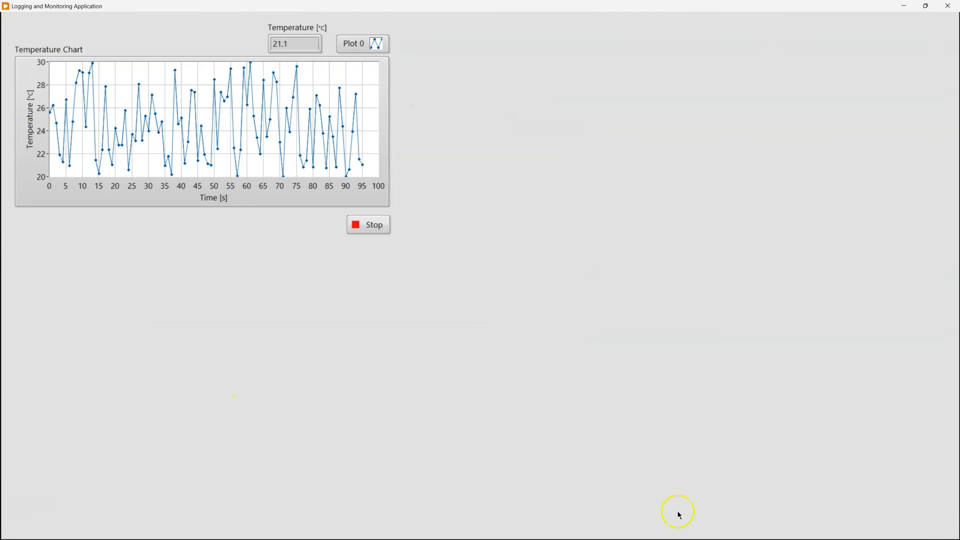
click(927, 7)
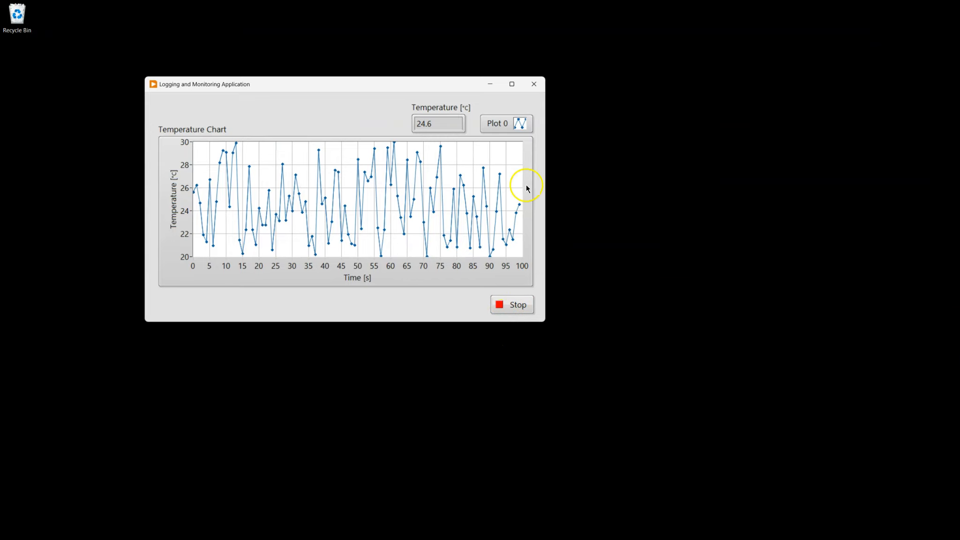
- Disallow window resizing and default run-time shortcut menus in the customized window appearance, and apply the VI Properties
right_click(537, 85)
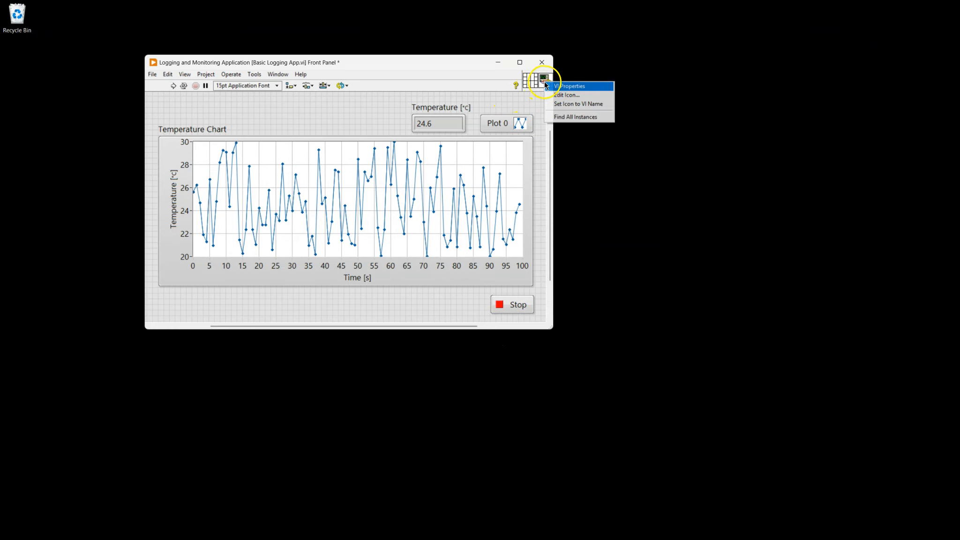
click(555, 85)
click(248, 244)
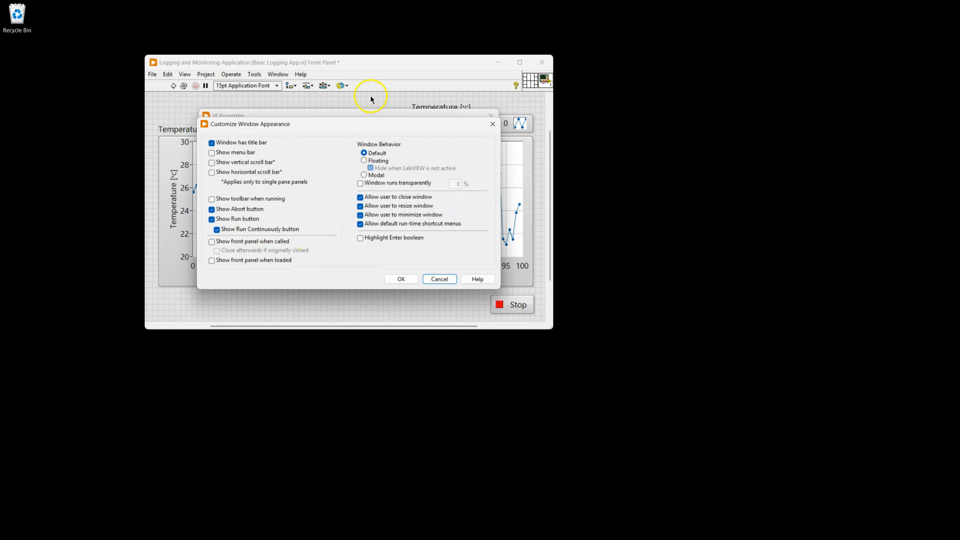
drag(365, 125, 560, 233)
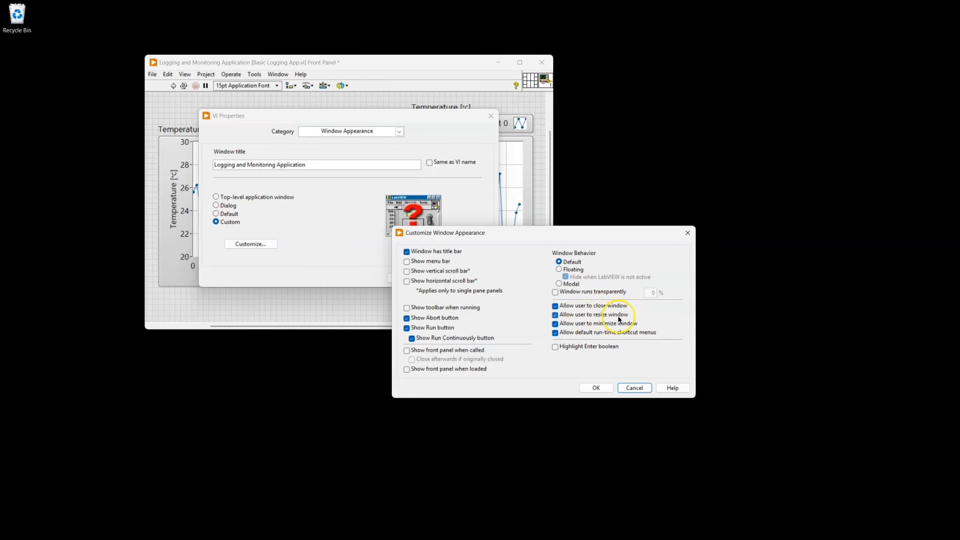
click(555, 315)
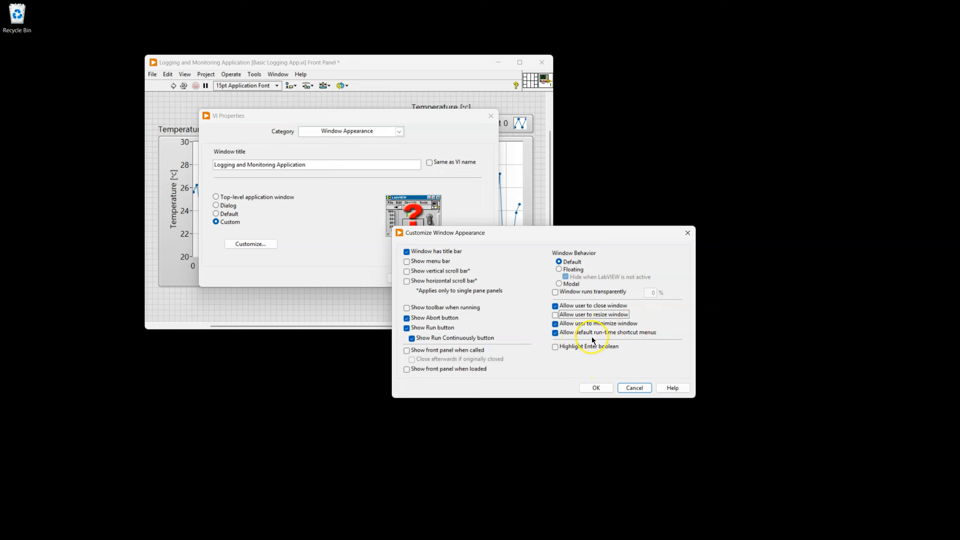
click(555, 333)
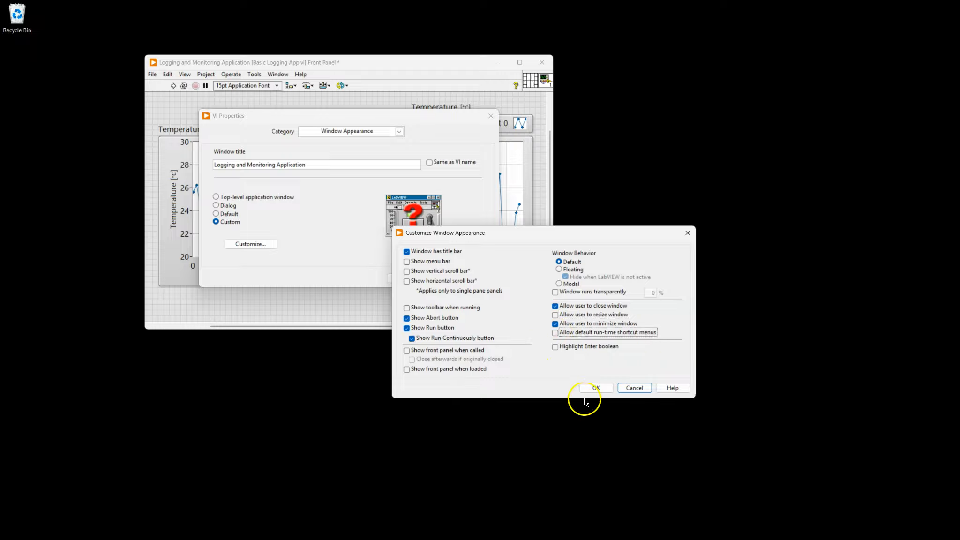
click(602, 394)
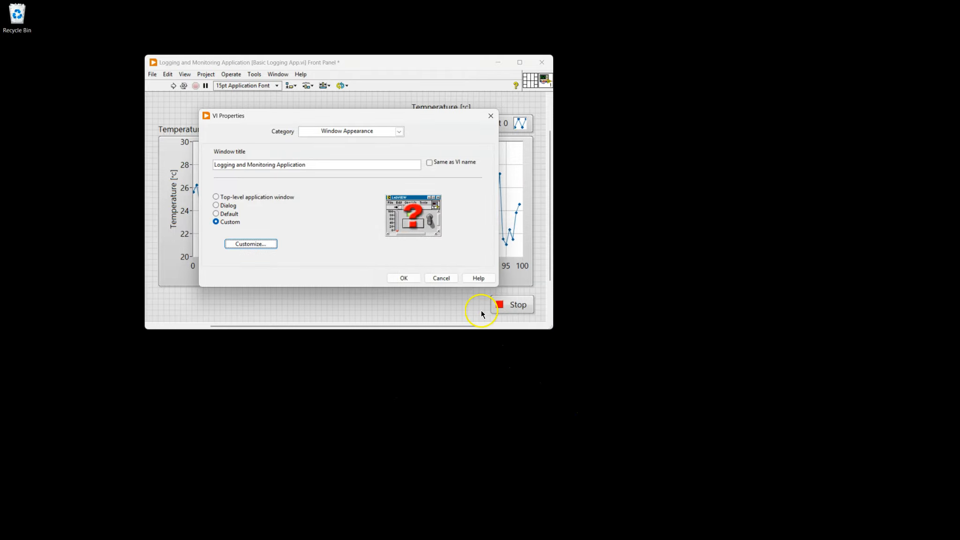
click(405, 278)
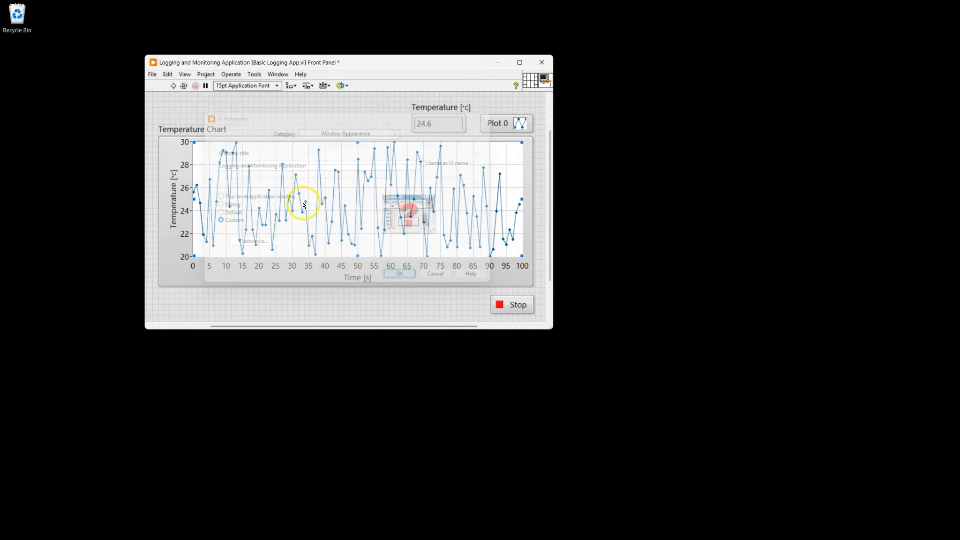
- Run the VI to check its non-resizable window and move the window toward the middle of the desktop
click(173, 85)
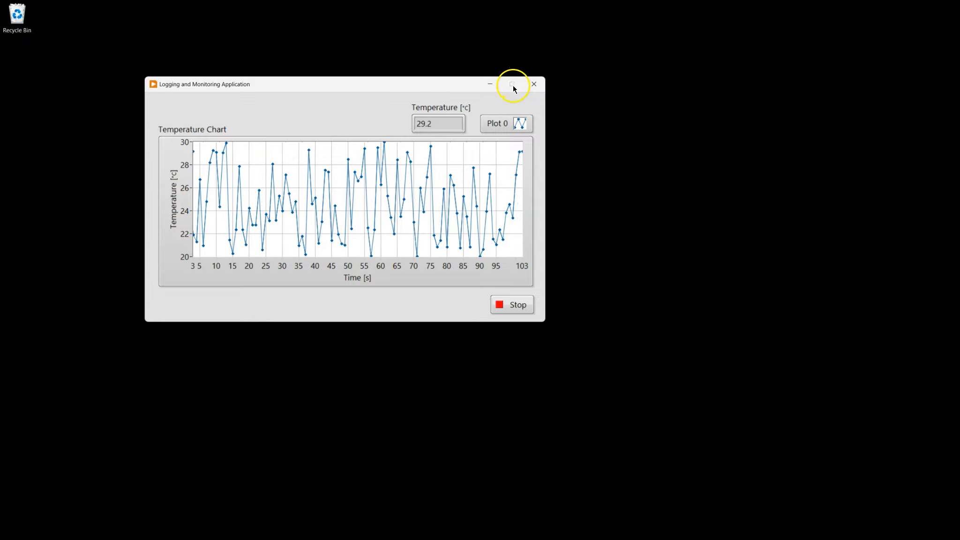
drag(435, 88, 535, 134)
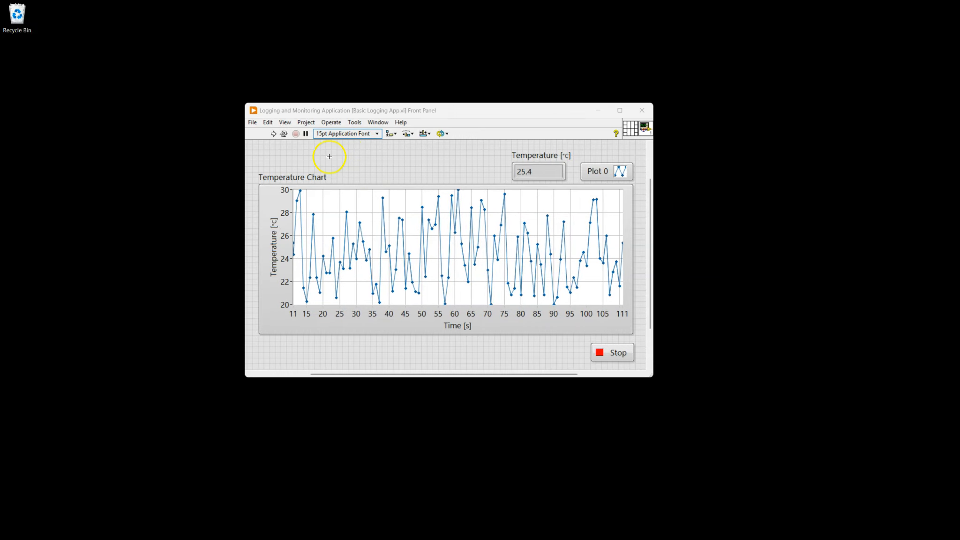
- View the General category of the VI Properties and its icon editor, and close both without making changes
drag(481, 109, 485, 111)
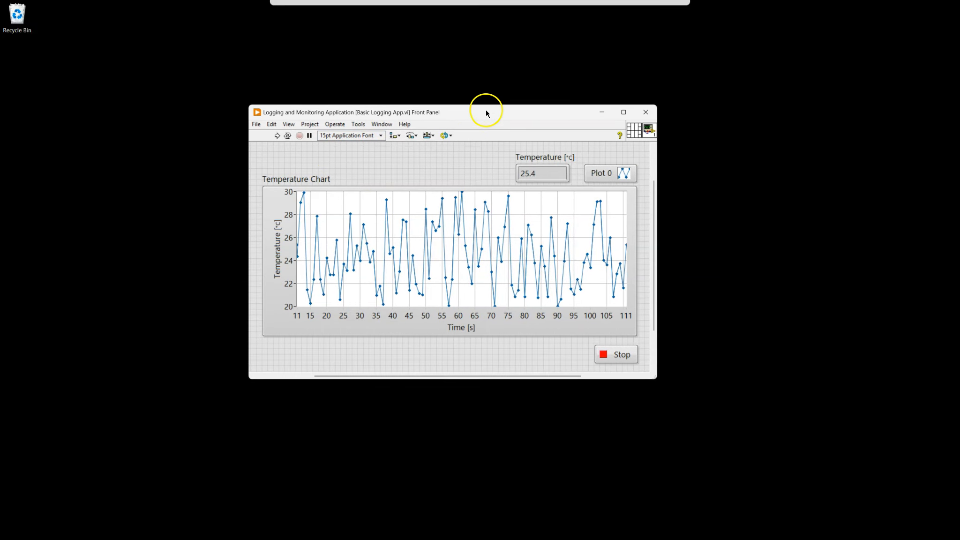
click(650, 132)
right_click(649, 131)
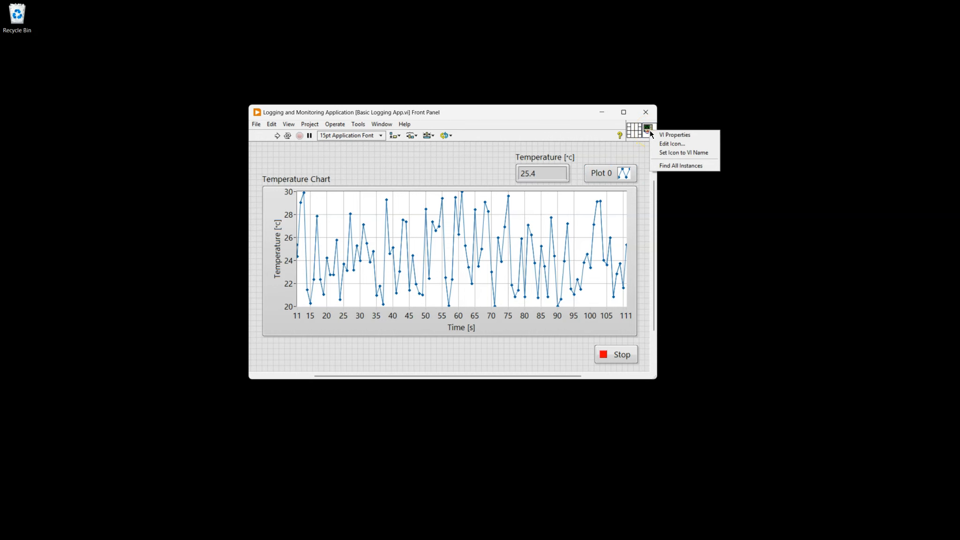
click(670, 137)
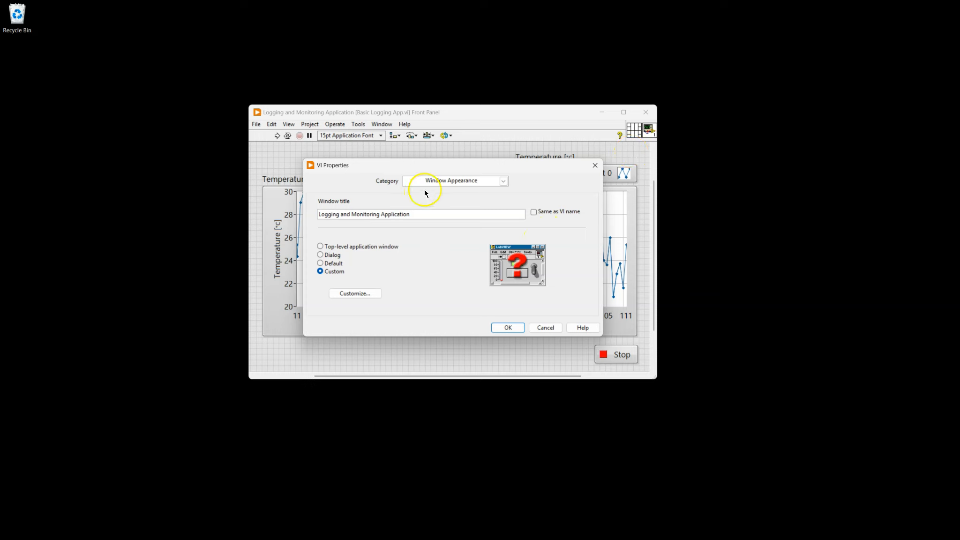
click(442, 180)
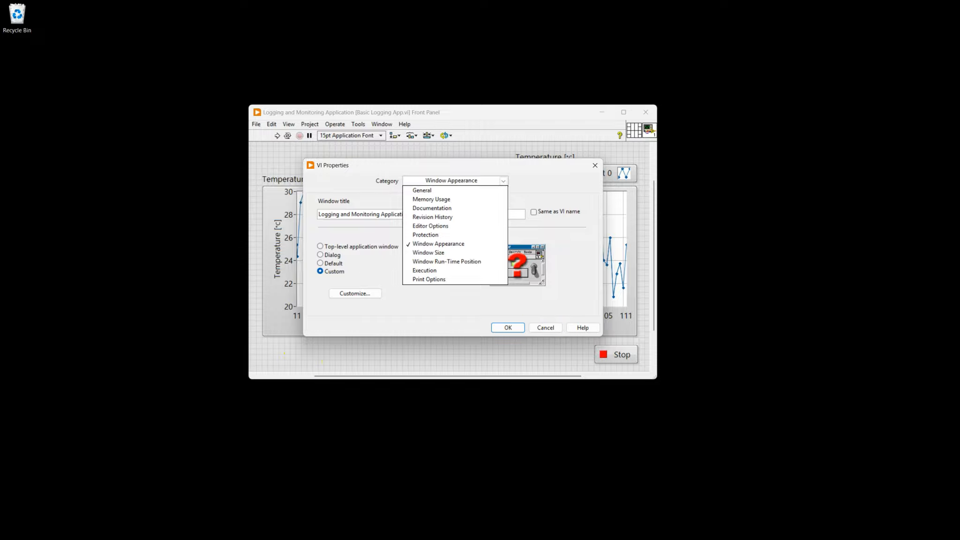
click(422, 190)
click(435, 181)
click(573, 196)
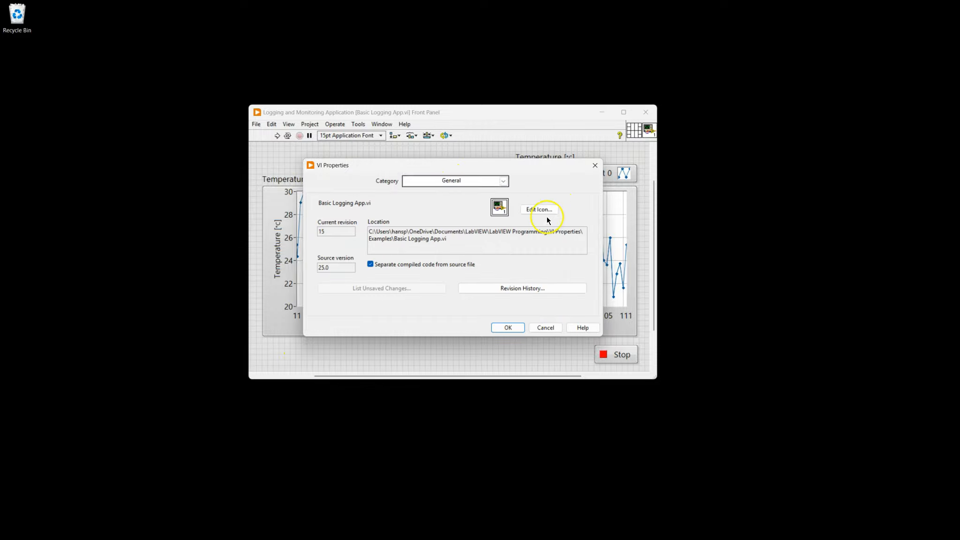
click(537, 211)
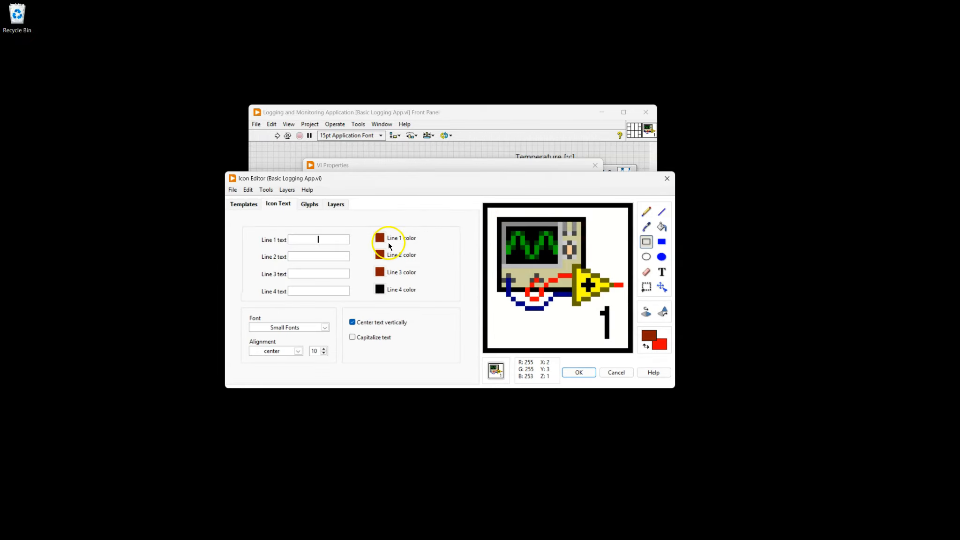
click(667, 179)
click(595, 165)
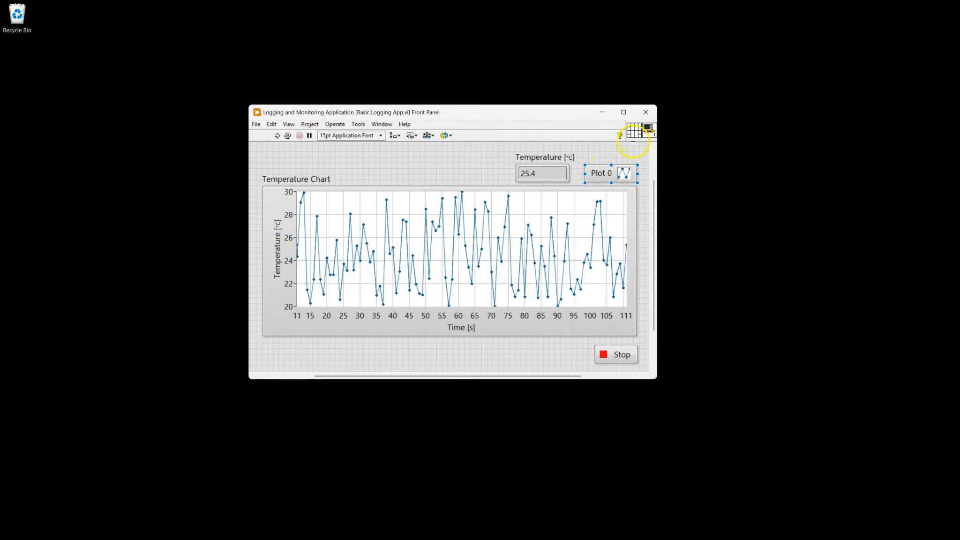
- Open the VI's icon for editing and delete the entire default icon artwork
right_click(649, 131)
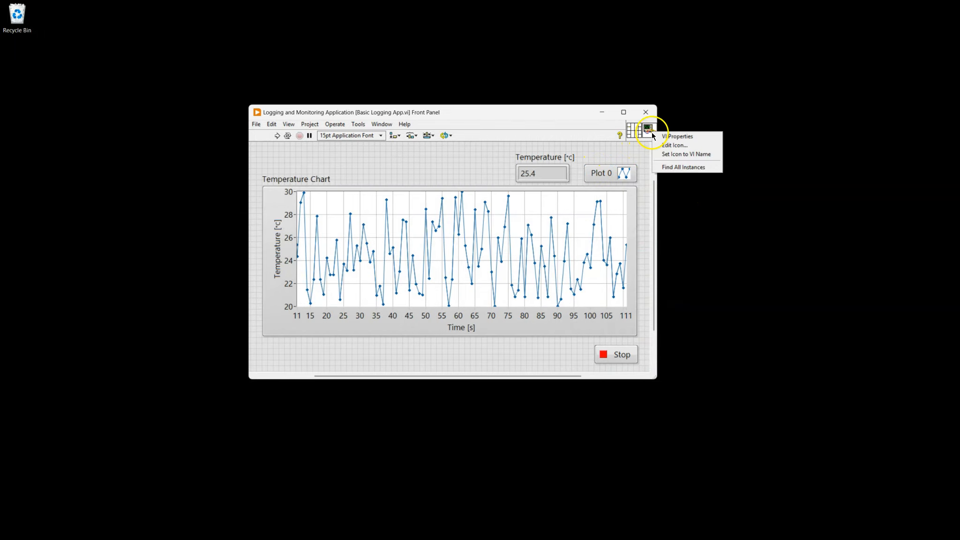
click(678, 149)
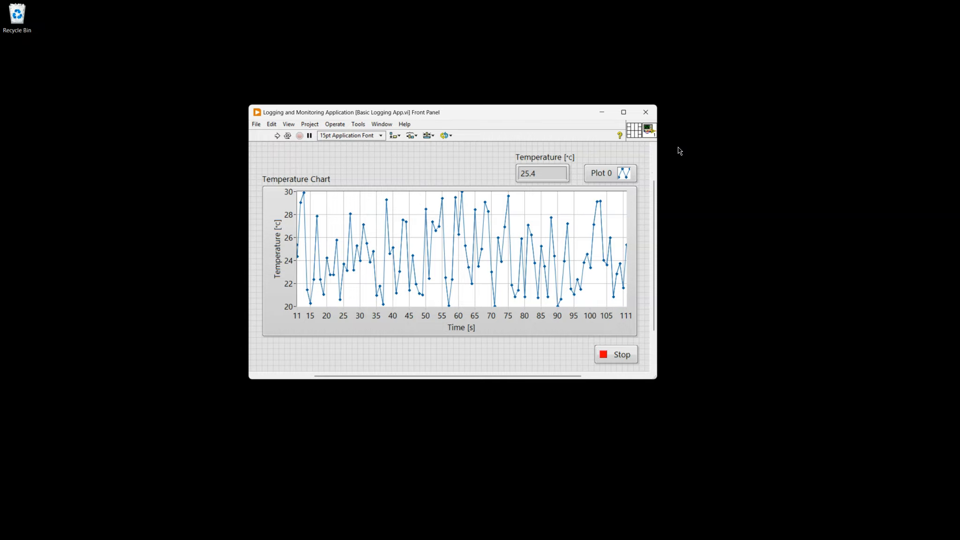
drag(408, 174, 395, 210)
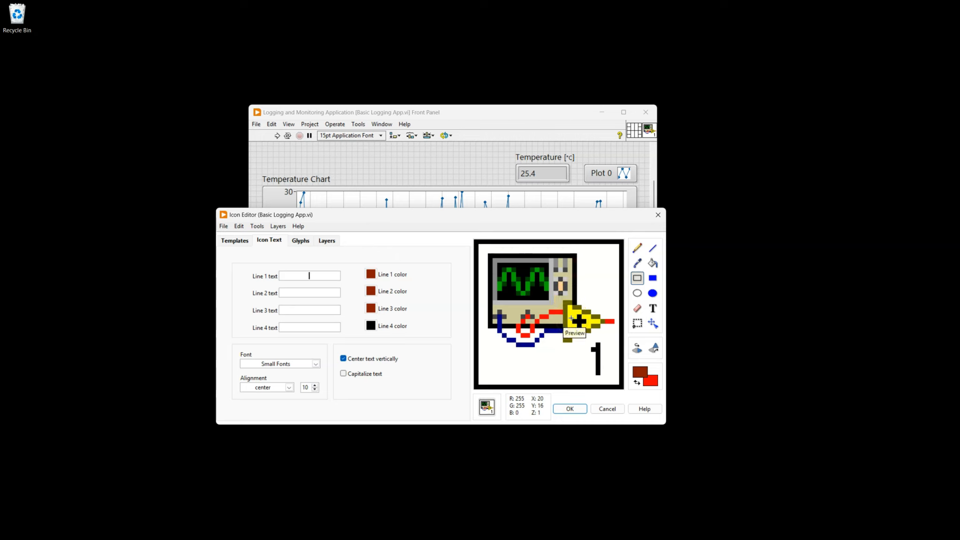
double_click(637, 324)
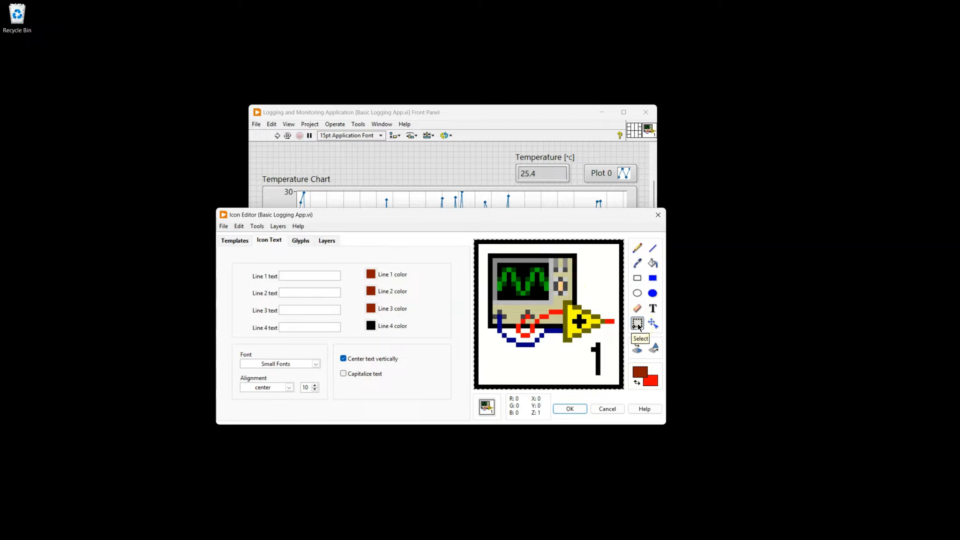
key(Delete)
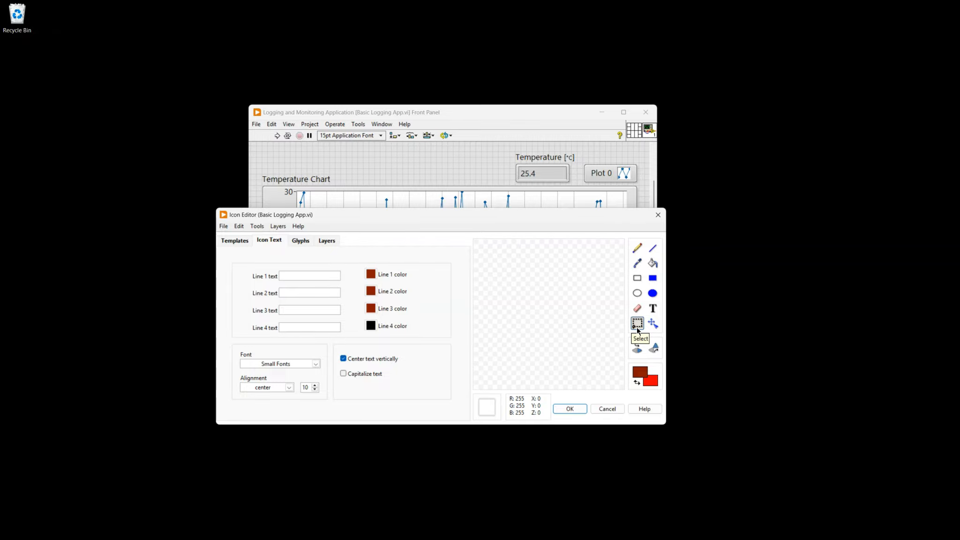
- Draw a border around the empty icon and add "Logging" as its first line of text in pinkish red
double_click(637, 278)
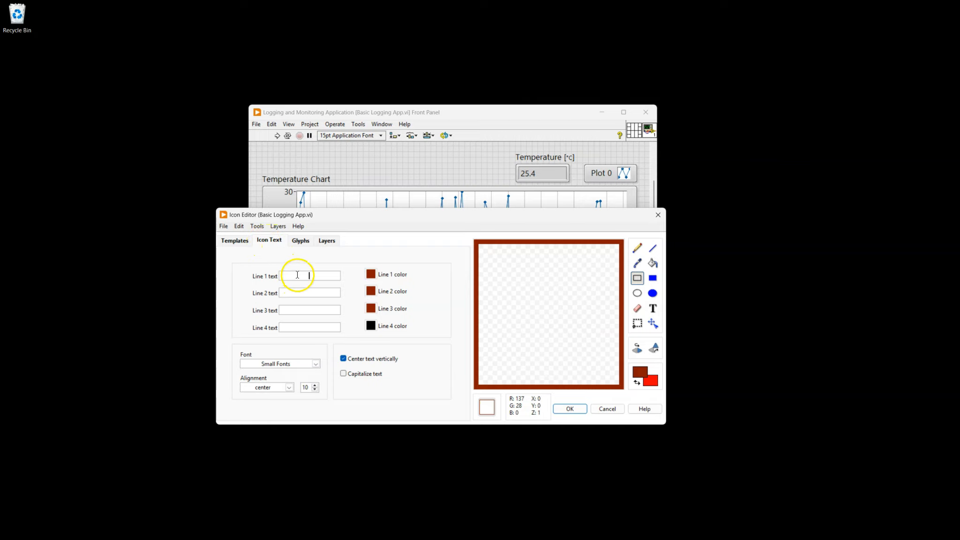
text(ogging)
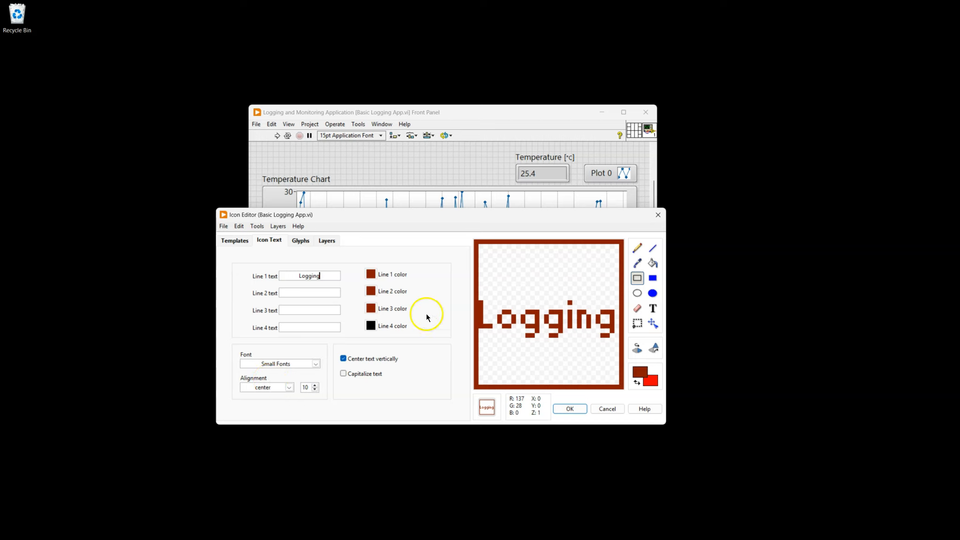
click(370, 274)
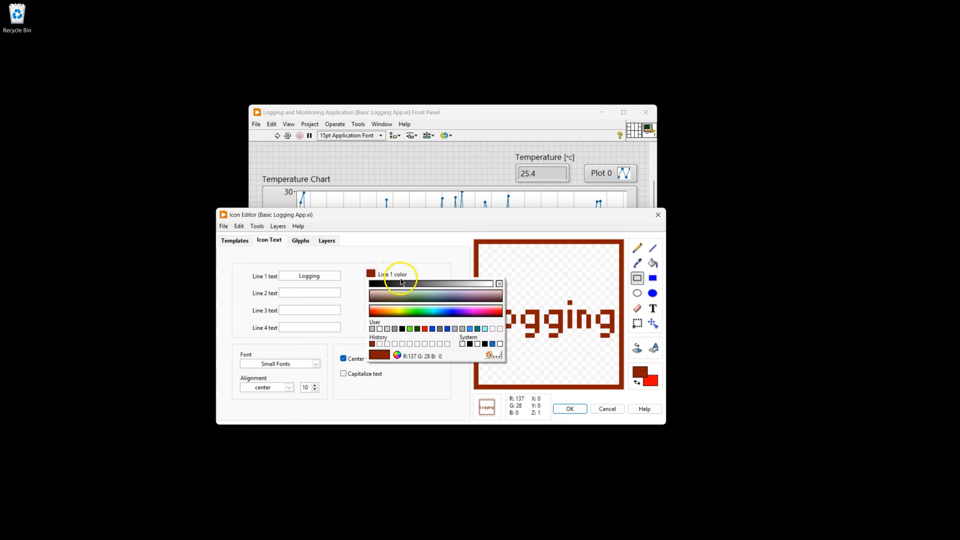
click(491, 315)
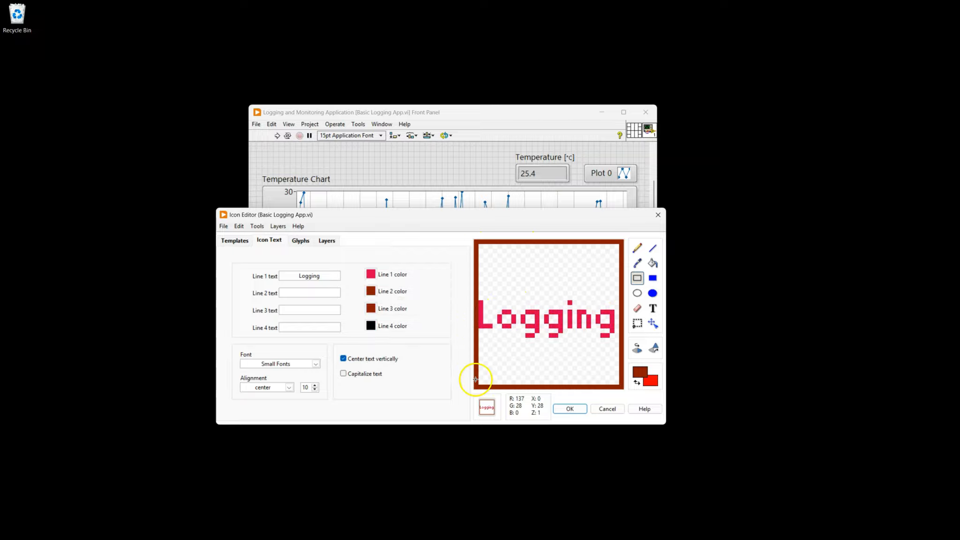
- Set the line color to black, redraw the icon's border with it, and apply the new icon to the VI
click(639, 375)
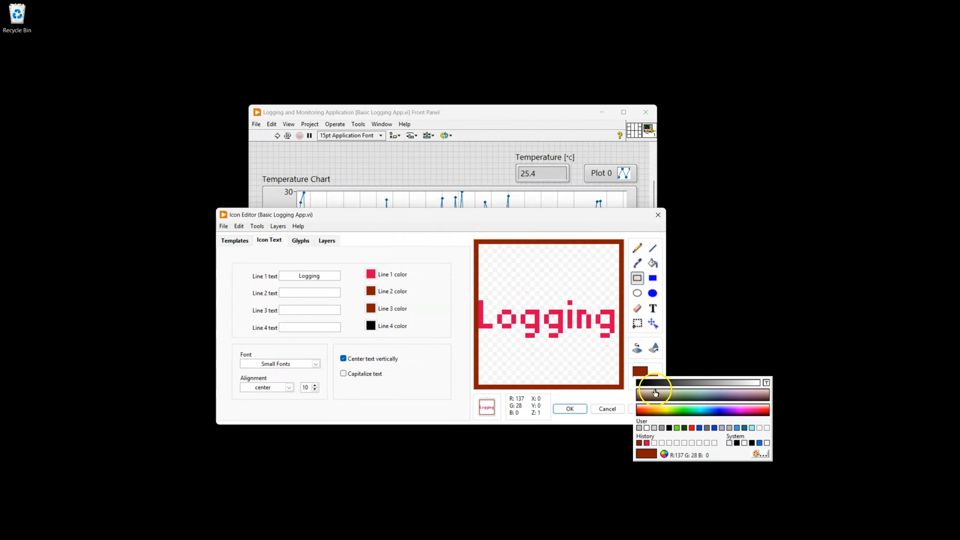
click(637, 382)
double_click(635, 278)
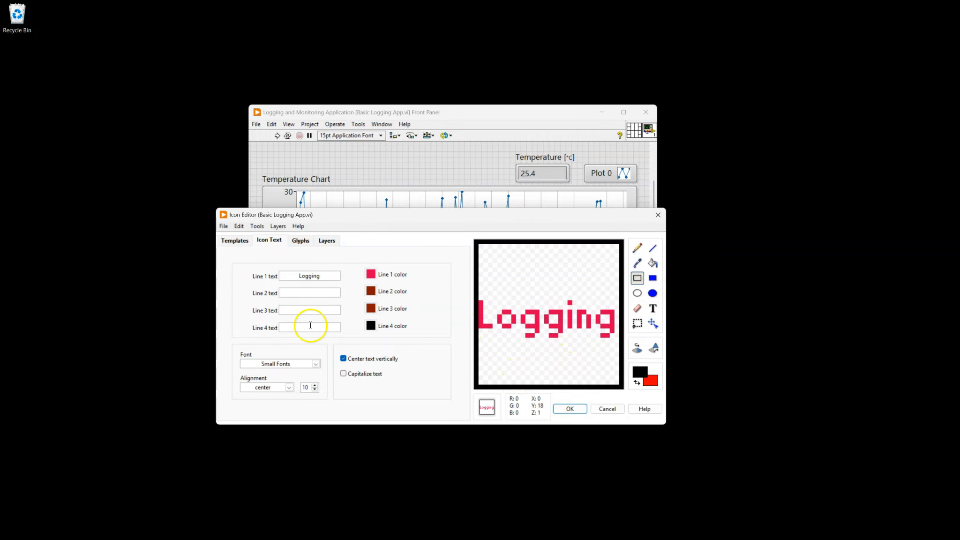
click(324, 276)
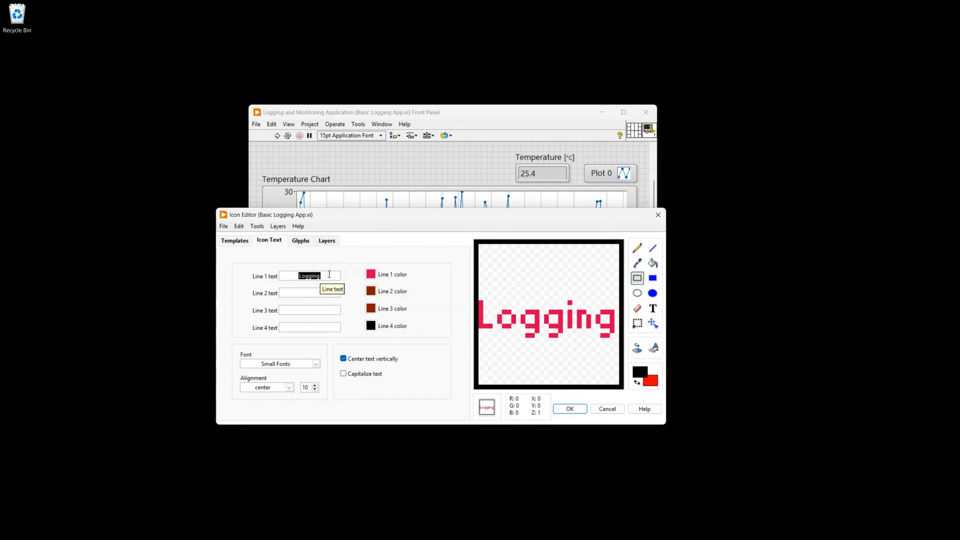
click(571, 410)
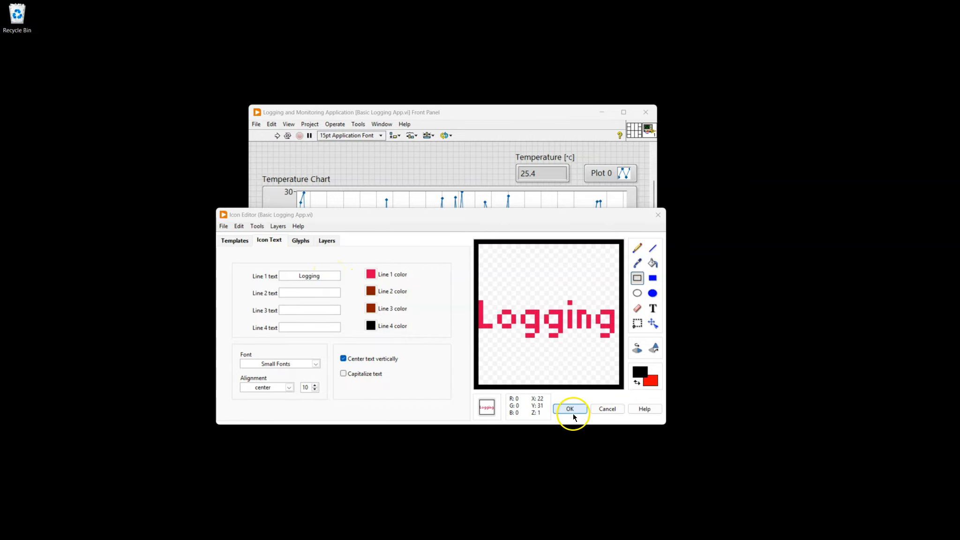
click(632, 172)
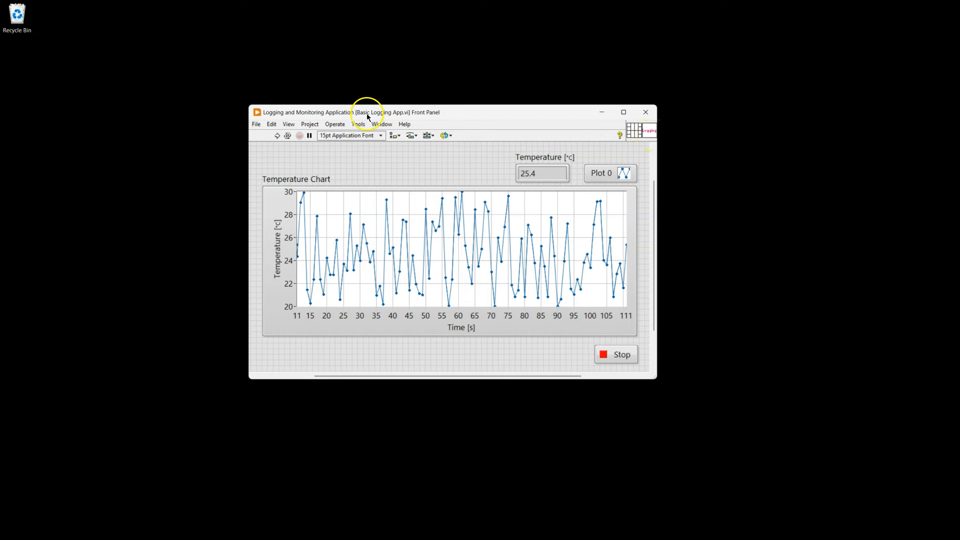
- Run the customized VI, and reposition and run the uncustomized Basic Logging App1 VI for comparison
click(277, 136)
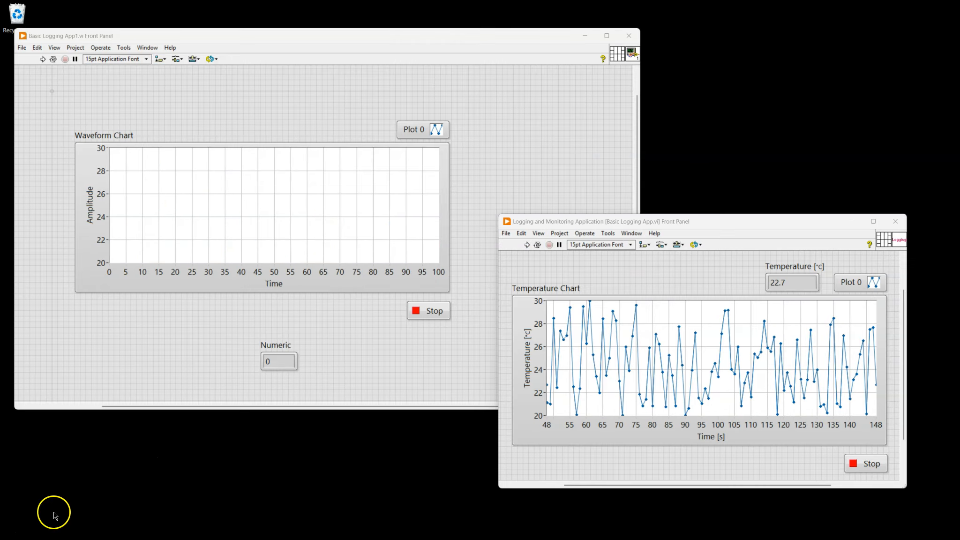
mouse_move(311, 38)
mouse_down()
mouse_move(334, 44)
mouse_move(316, 34)
mouse_up()
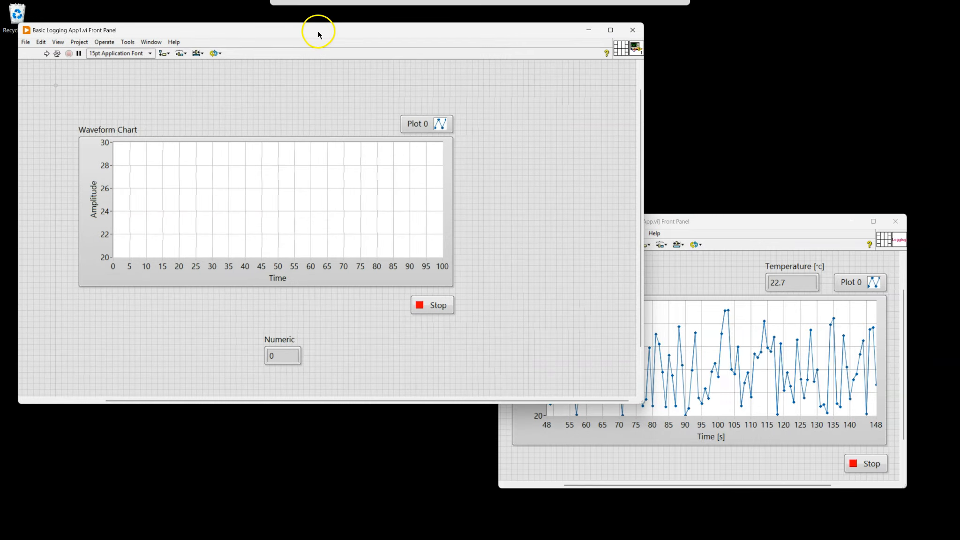
click(198, 240)
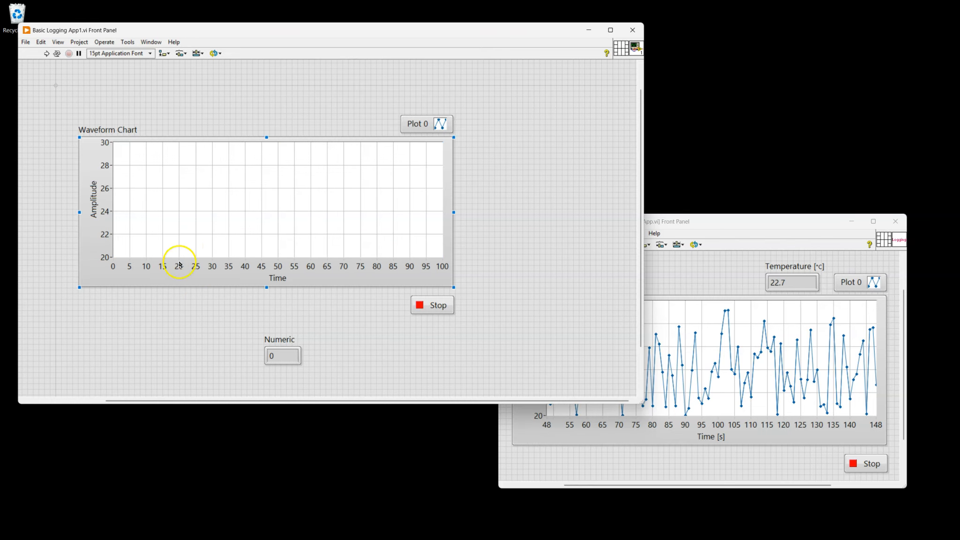
click(46, 53)
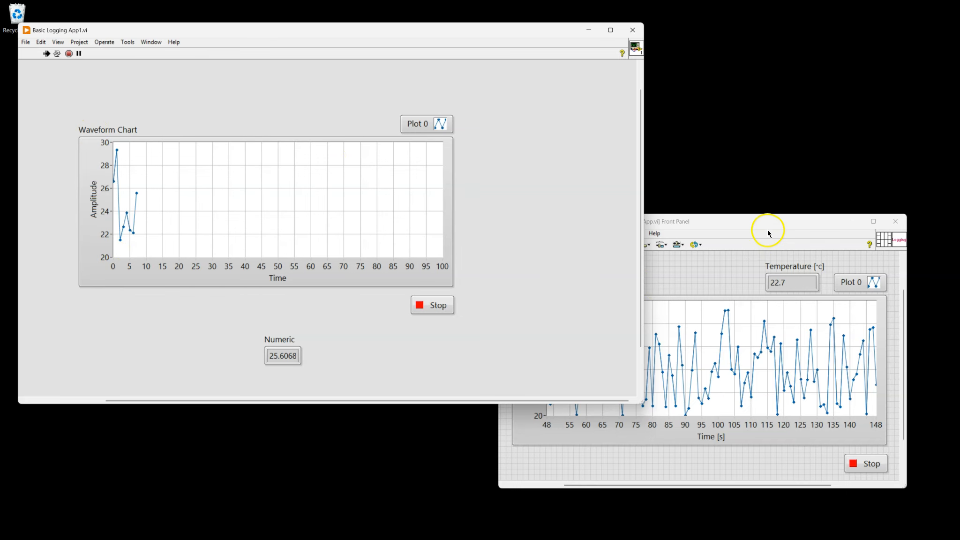
- Bring the Logging and Monitoring Application forward, run it alongside Basic Logging App1, and shift its window toward the lower right
click(756, 221)
drag(724, 221, 701, 218)
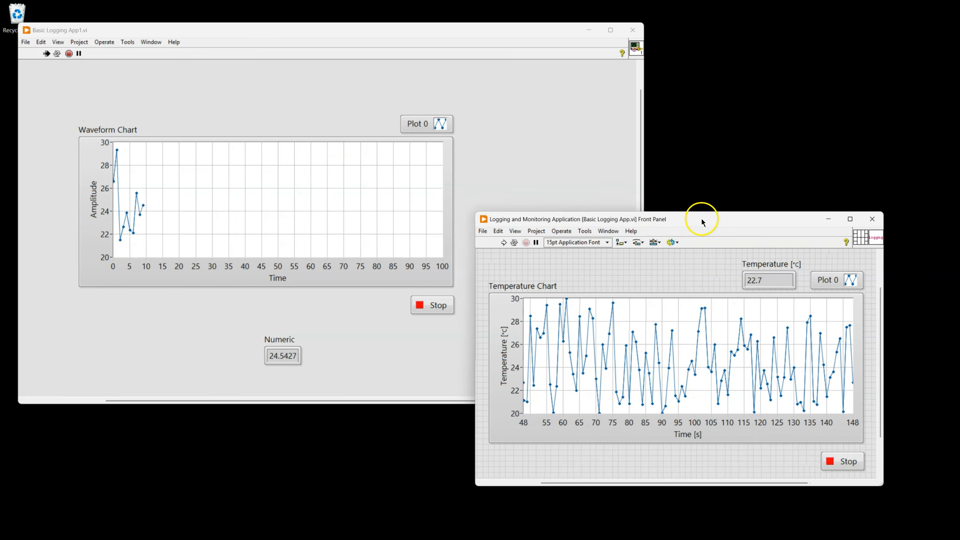
click(503, 242)
drag(670, 244, 709, 258)
- Maximize and restore the running Basic Logging App1 window, and move the Logging and Monitoring Application window to compare their run-time appearance
mouse_move(294, 32)
mouse_down()
mouse_move(309, 40)
mouse_move(299, 47)
mouse_move(302, 33)
mouse_up()
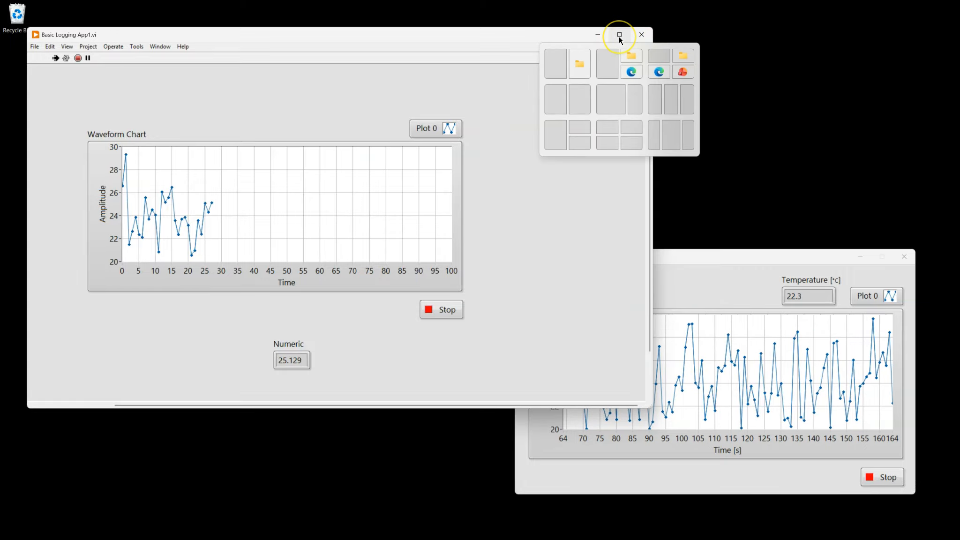
click(619, 37)
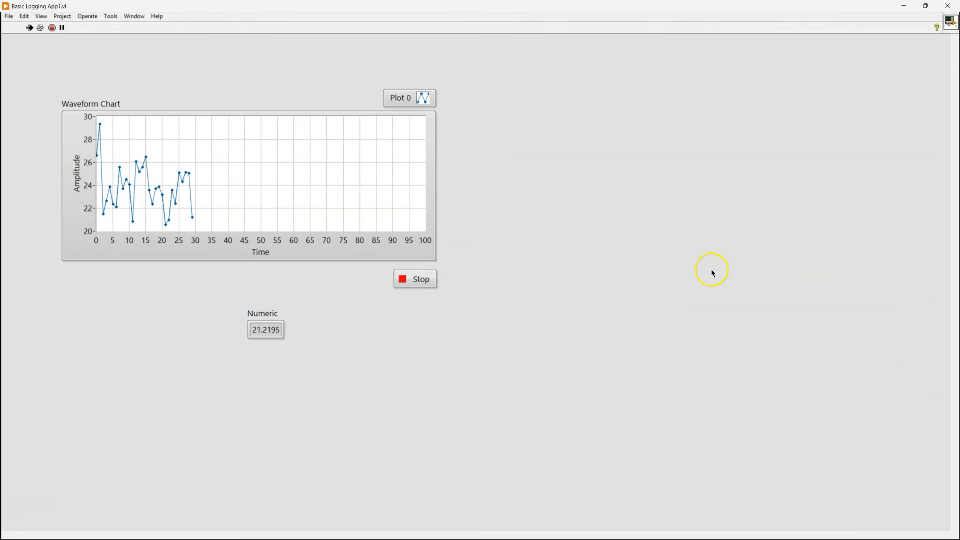
click(925, 7)
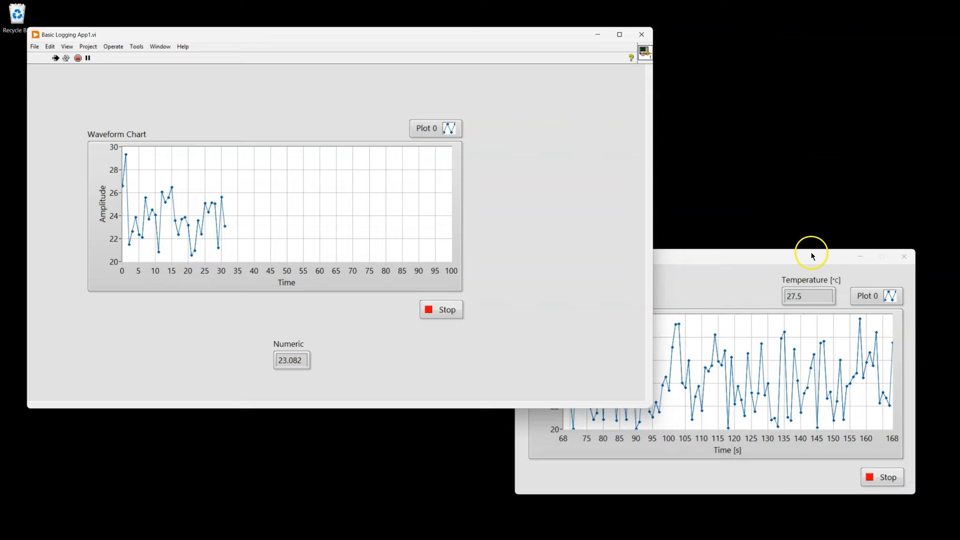
drag(812, 256, 803, 253)
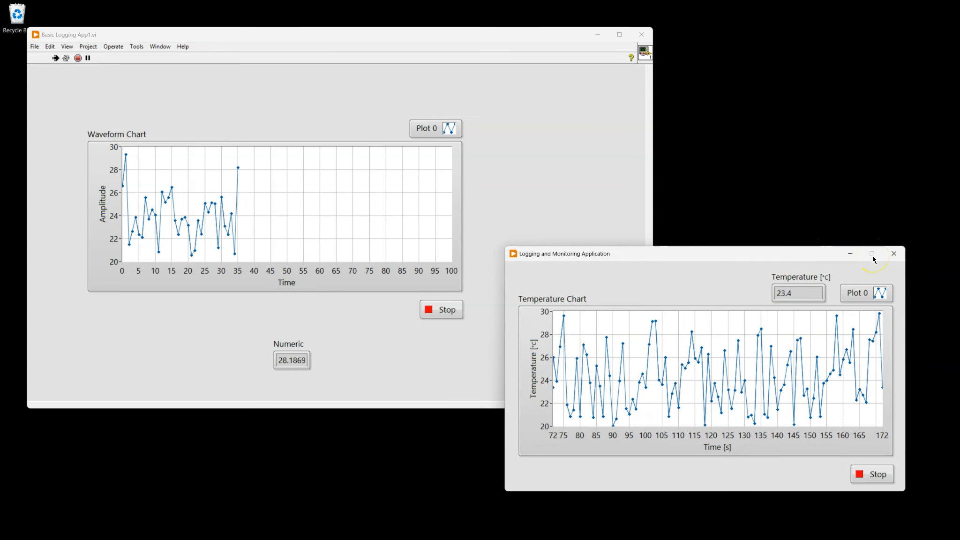
click(87, 167)
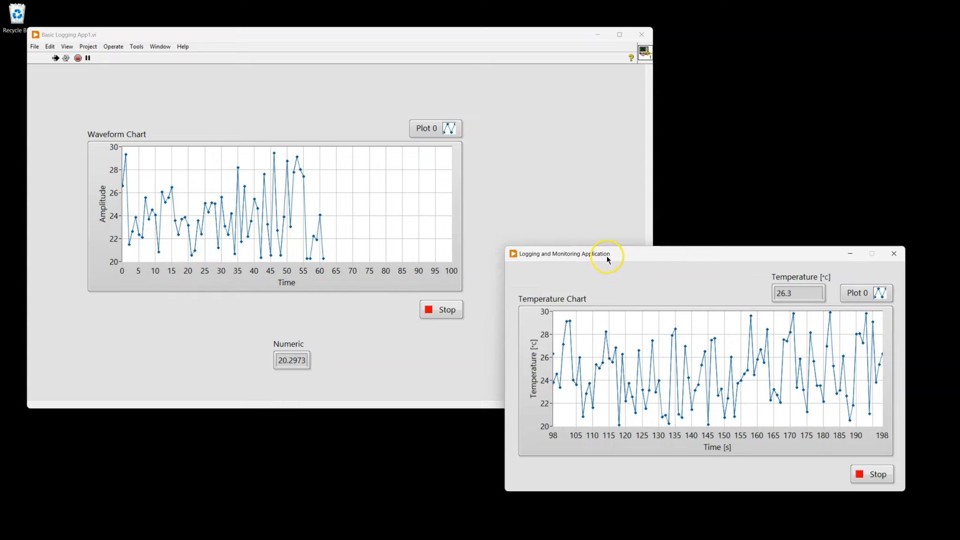
drag(655, 252, 661, 253)
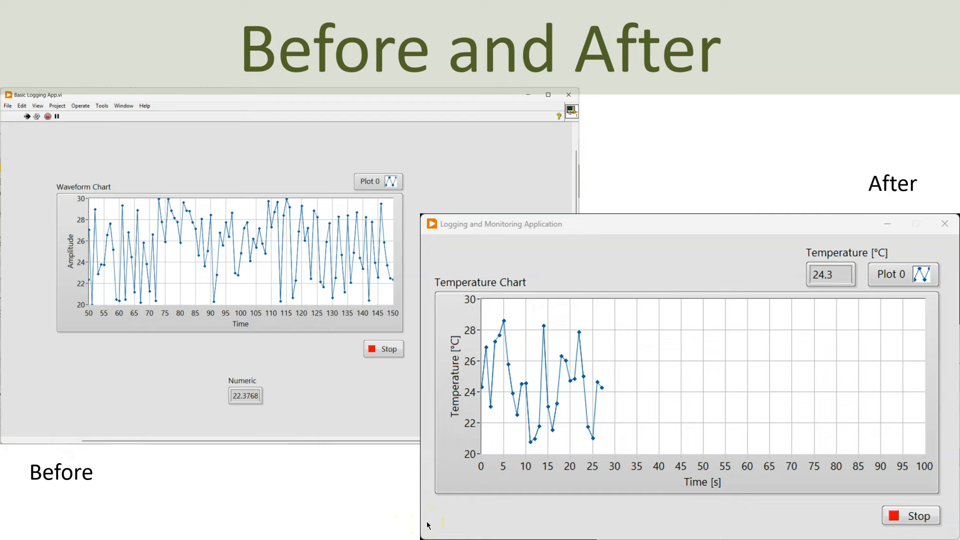
click(633, 166)
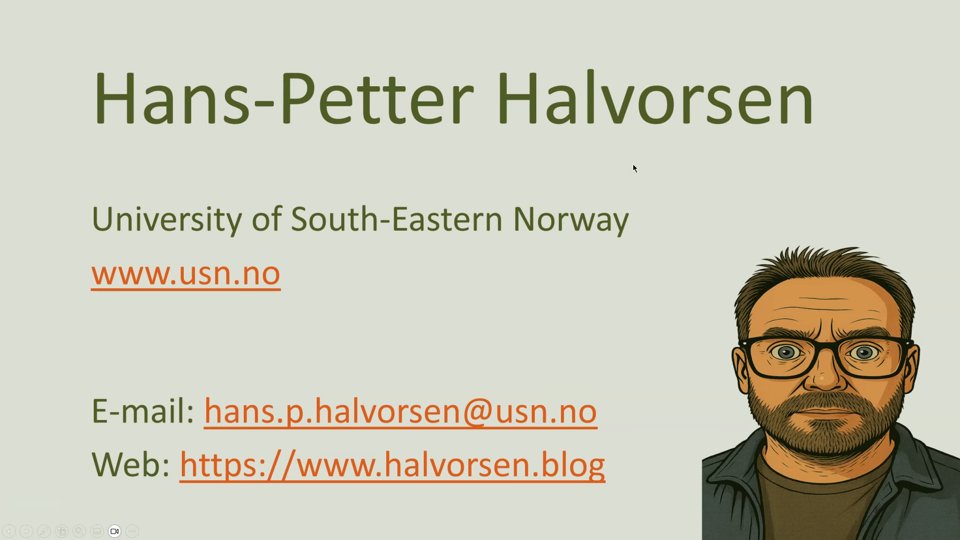